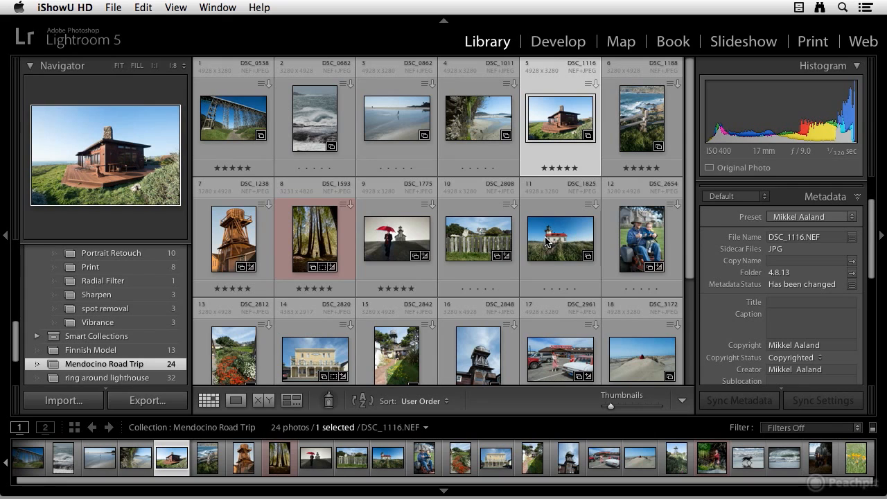
- Look through the photos of the Mendocino Road Trip collection and open them in the Web module
{"action": "scroll", "coordinate": [463, 241], "scroll_direction": "down", "scroll_amount": 2}
{"action": "scroll", "coordinate": [464, 242], "scroll_direction": "down", "scroll_amount": 3}
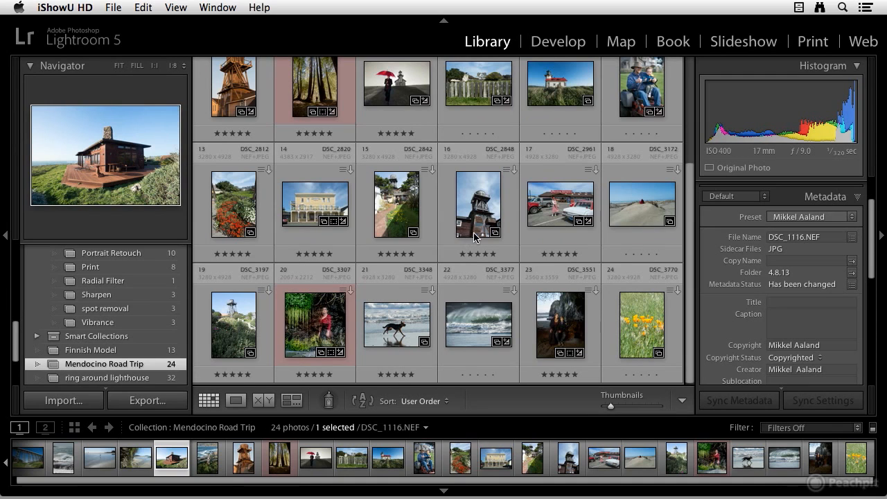
{"action": "scroll", "coordinate": [92, 370], "scroll_direction": "up", "scroll_amount": 3}
{"action": "scroll", "coordinate": [92, 370], "scroll_direction": "down", "scroll_amount": 5}
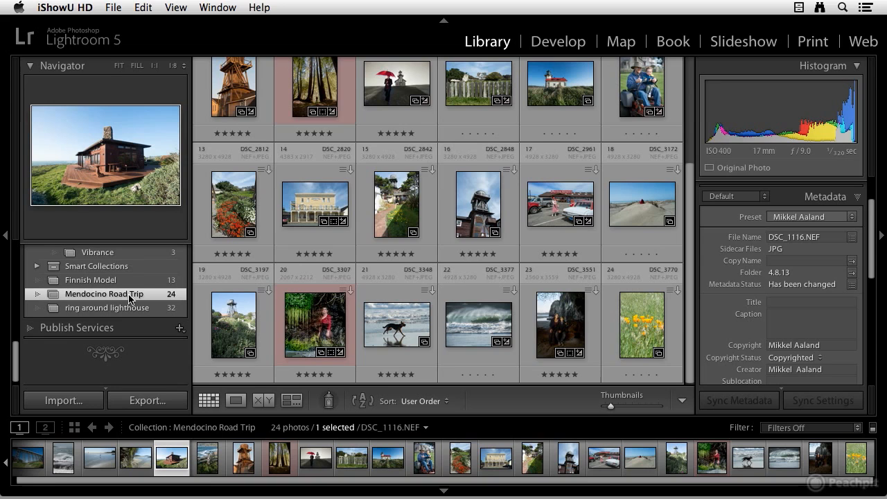
{"action": "scroll", "coordinate": [415, 281], "scroll_direction": "up", "scroll_amount": 1}
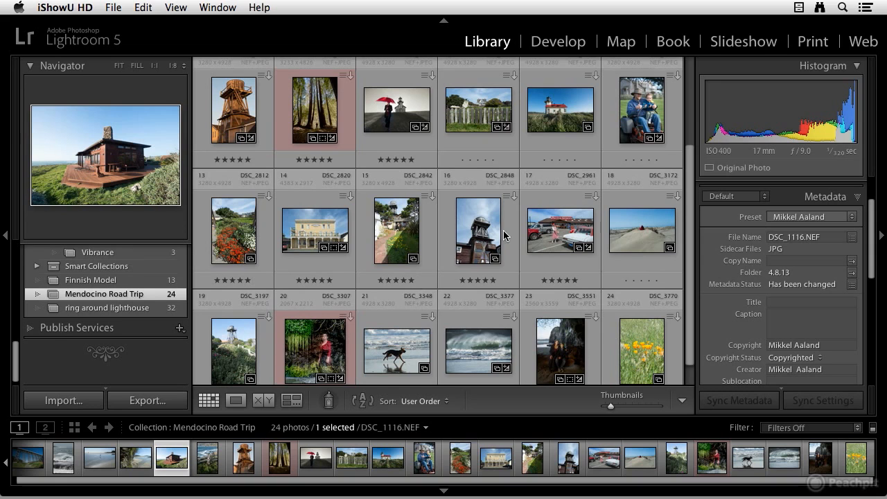
{"action": "left_click", "coordinate": [859, 43]}
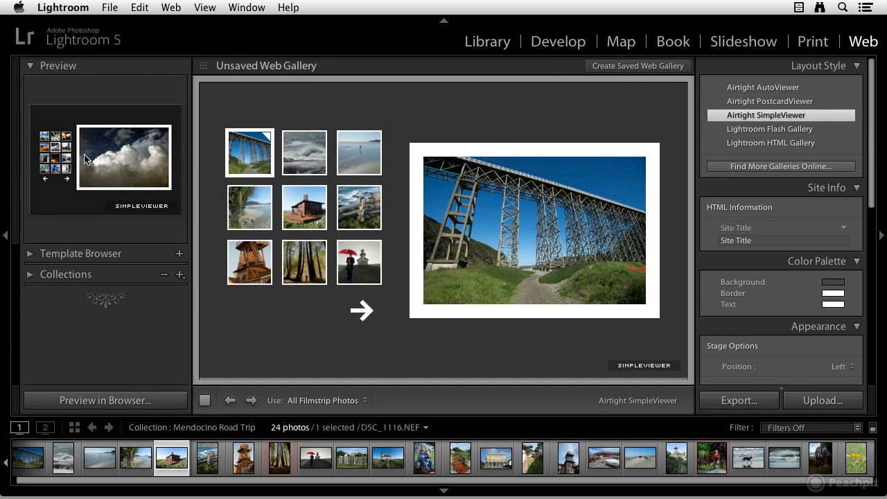
- Apply the HTML gallery (default) template from the Lightroom templates and look over the resulting gallery page
{"action": "left_click", "coordinate": [30, 255]}
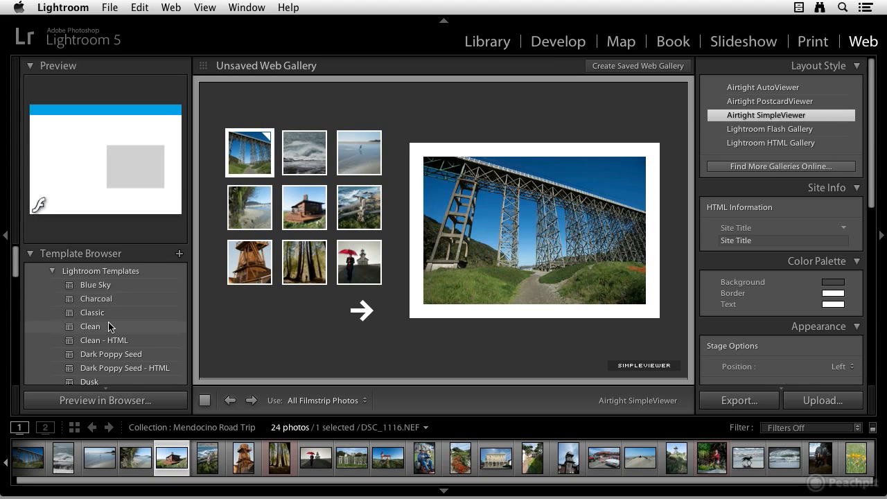
{"action": "scroll", "coordinate": [108, 322], "scroll_direction": "down", "scroll_amount": 8}
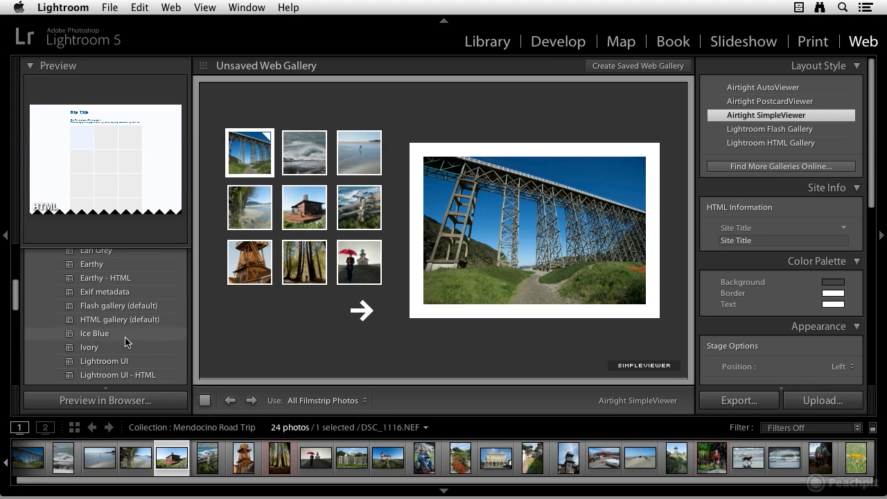
{"action": "scroll", "coordinate": [127, 325], "scroll_direction": "up", "scroll_amount": 1}
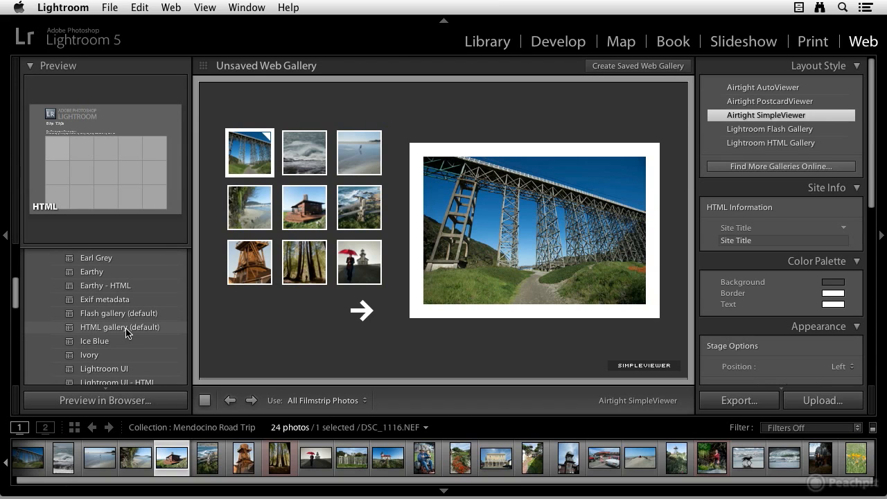
{"action": "left_click", "coordinate": [127, 332]}
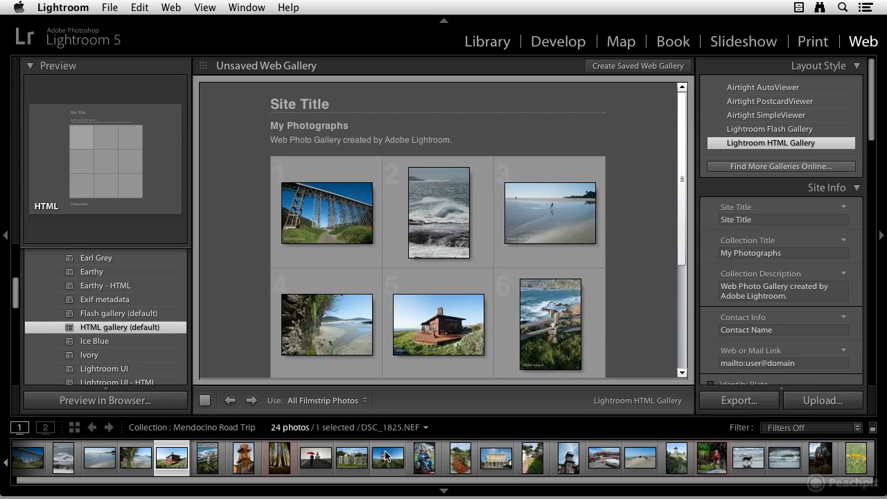
{"action": "scroll", "coordinate": [382, 353], "scroll_direction": "down", "scroll_amount": 5}
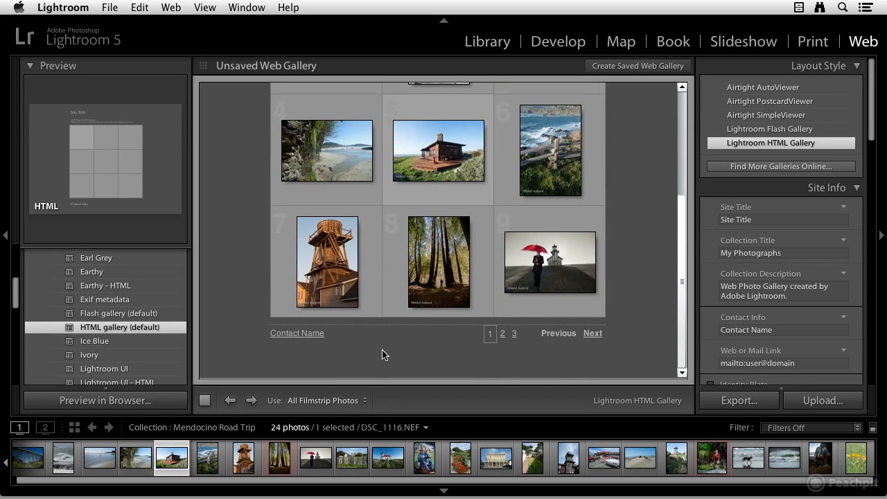
- Reorder the filmstrip so the red umbrella photo comes directly before the redwood forest photo
{"action": "left_click", "coordinate": [321, 463]}
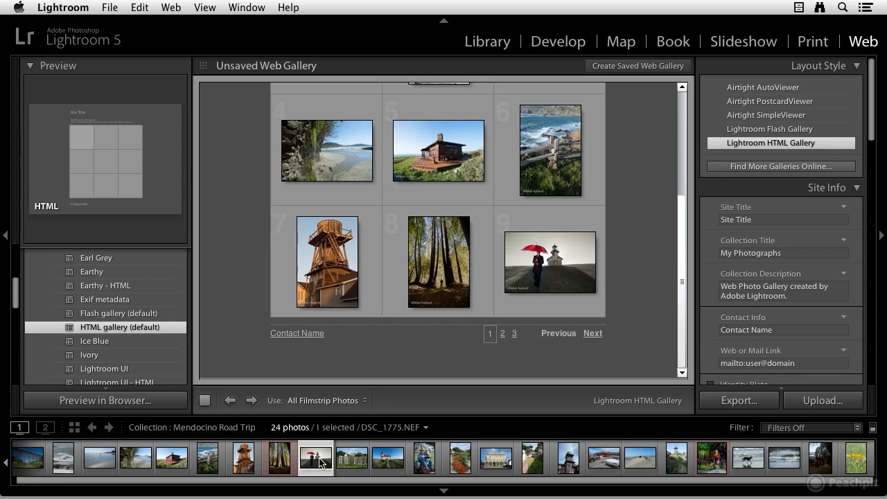
{"action": "left_click_drag", "start_coordinate": [319, 463], "coordinate": [262, 463]}
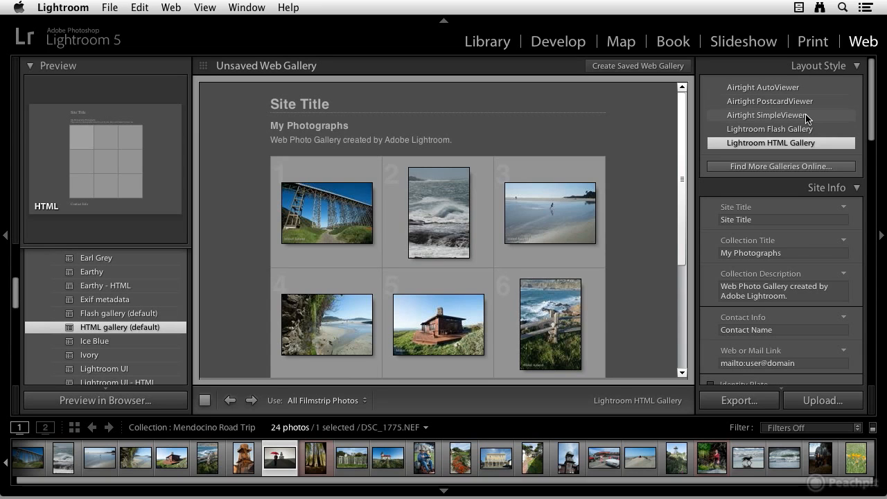
- Switch the layout style to Airtight SimpleViewer and set the site title to Mendocino Road Trip
{"action": "left_click", "coordinate": [777, 121]}
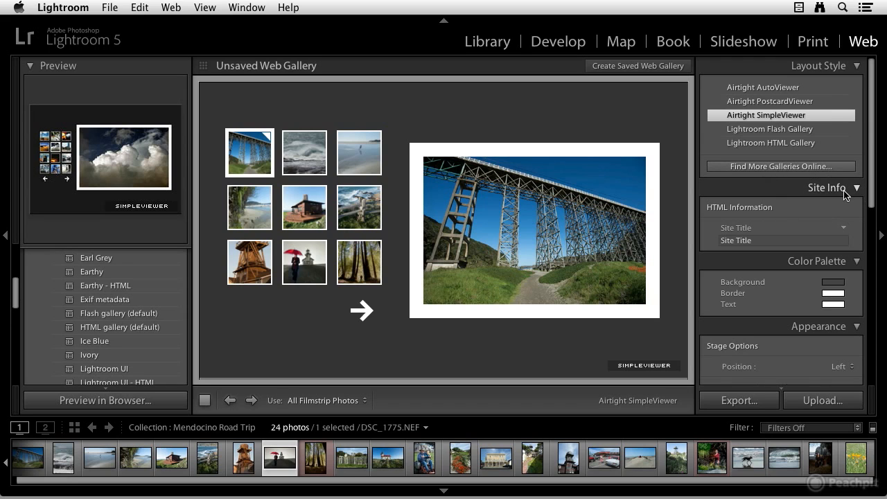
{"action": "left_click", "coordinate": [763, 241]}
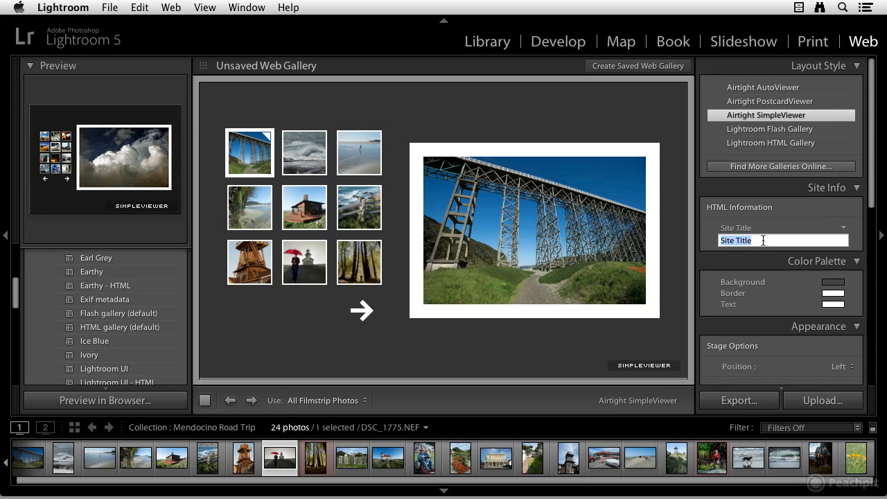
{"action": "mouse_move", "coordinate": [631, 229]}
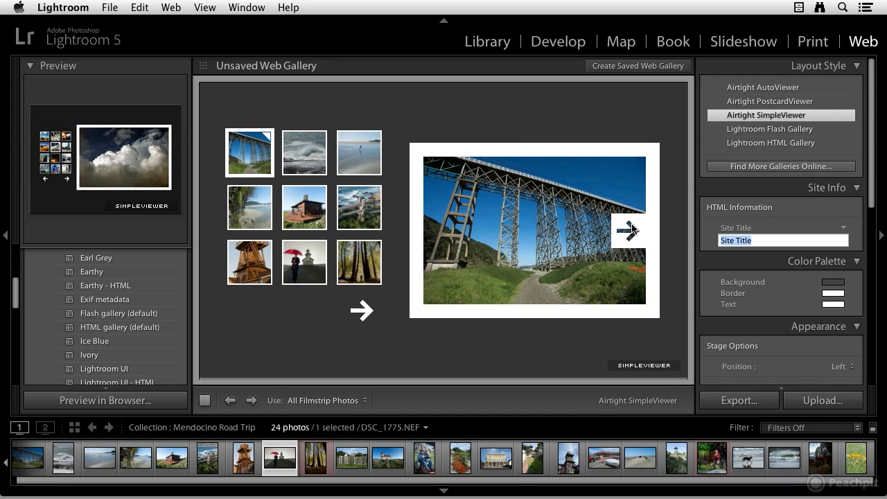
{"action": "type", "text": "Mendocino Road Trip"}
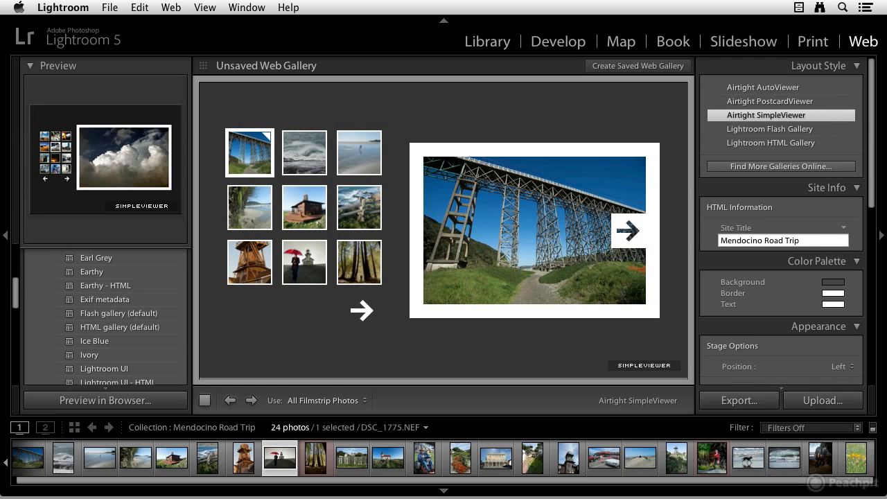
- Inspect the gallery's background color choices in the Color Palette and collapse that section
{"action": "left_click", "coordinate": [843, 268]}
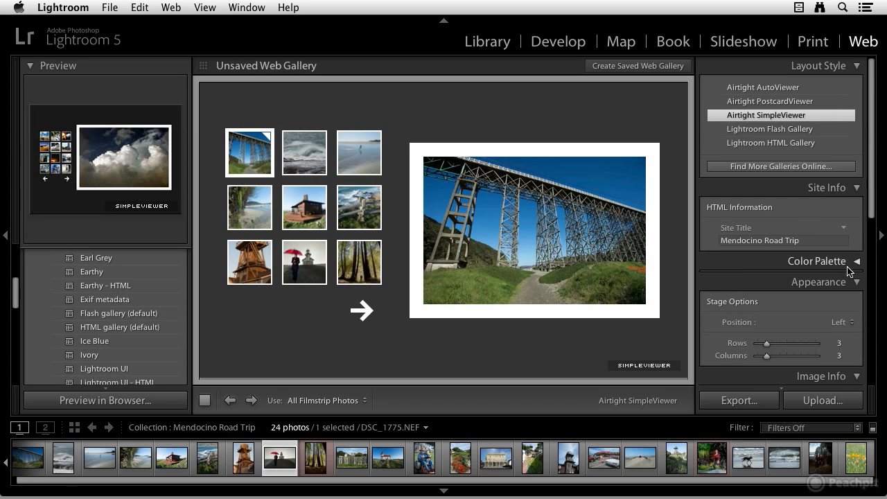
{"action": "left_click", "coordinate": [857, 262]}
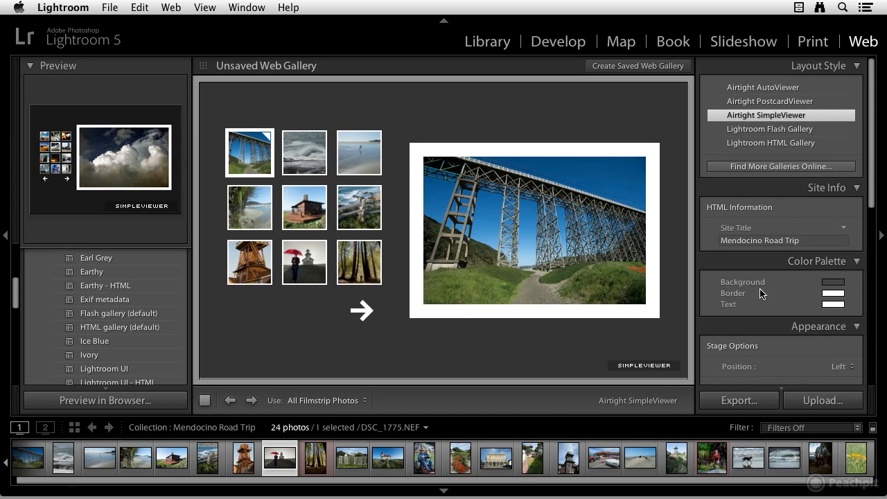
{"action": "left_click", "coordinate": [834, 284]}
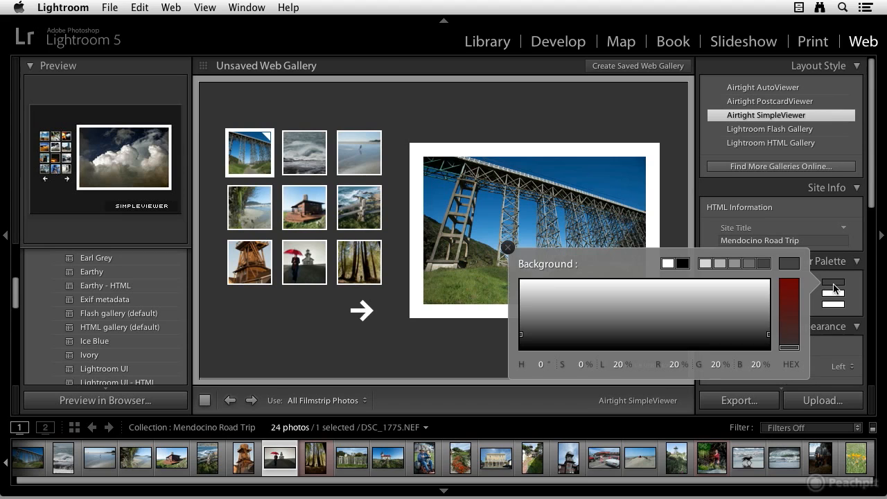
{"action": "left_click", "coordinate": [508, 247]}
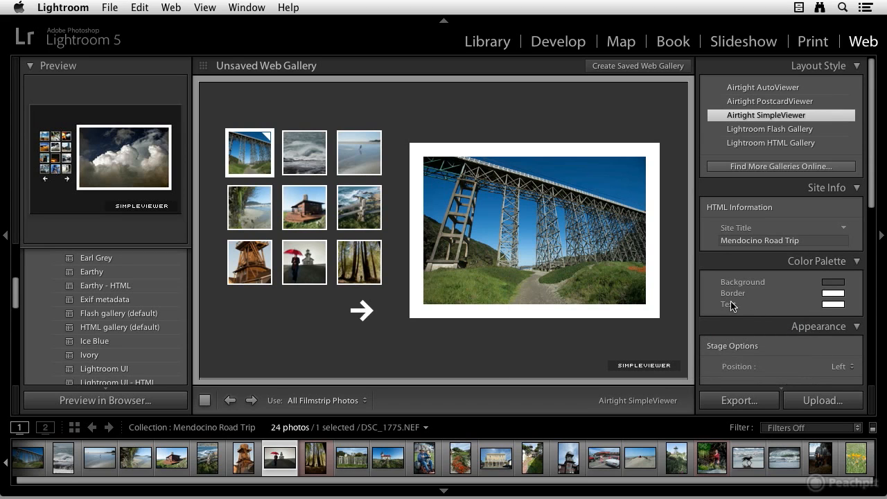
{"action": "left_click", "coordinate": [857, 262]}
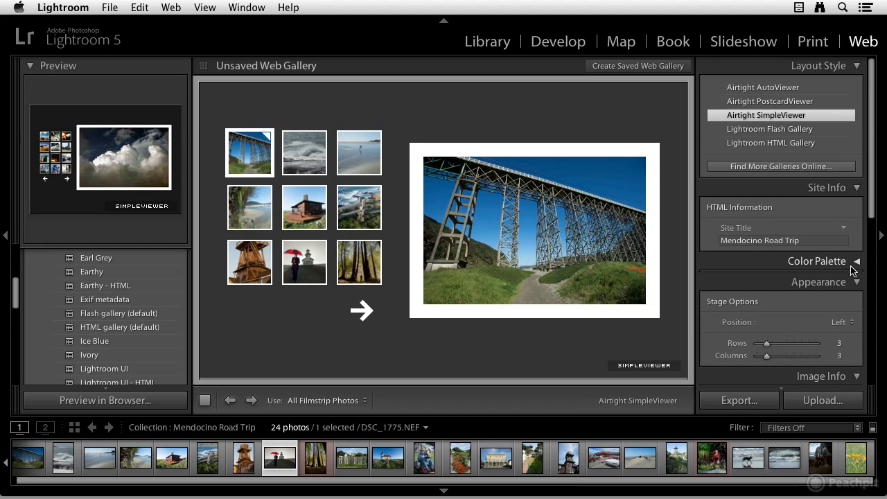
- Try the Right stage position and a thumbnail grid of 4 rows and 5 columns, restoring Left and 3 by 3 after each trial
{"action": "scroll", "coordinate": [847, 278], "scroll_direction": "down", "scroll_amount": 2}
{"action": "scroll", "coordinate": [846, 280], "scroll_direction": "down", "scroll_amount": 2}
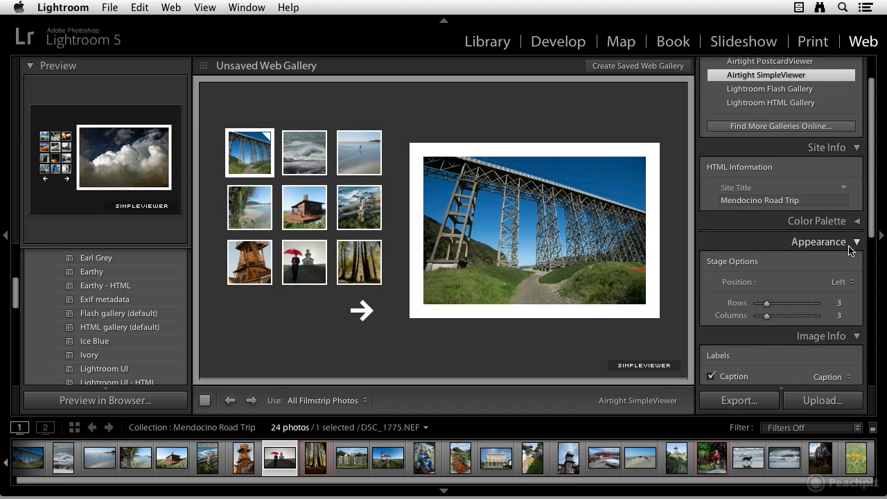
{"action": "left_click", "coordinate": [848, 282]}
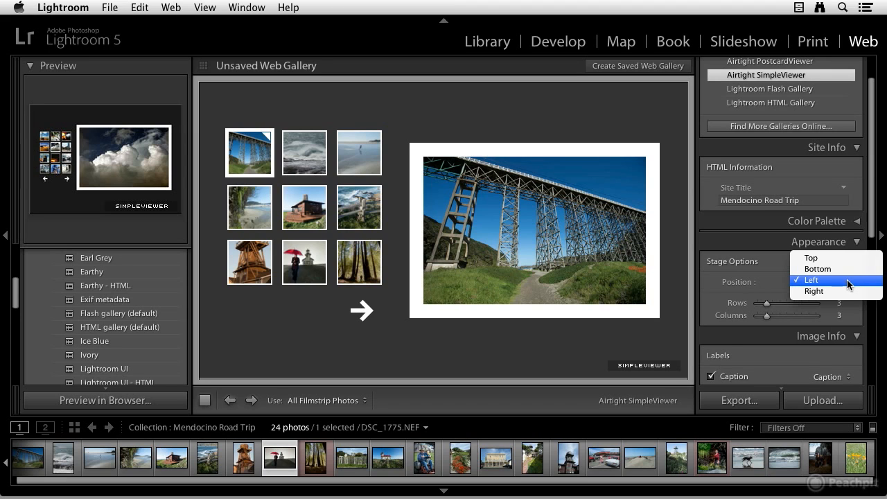
{"action": "left_click", "coordinate": [846, 296]}
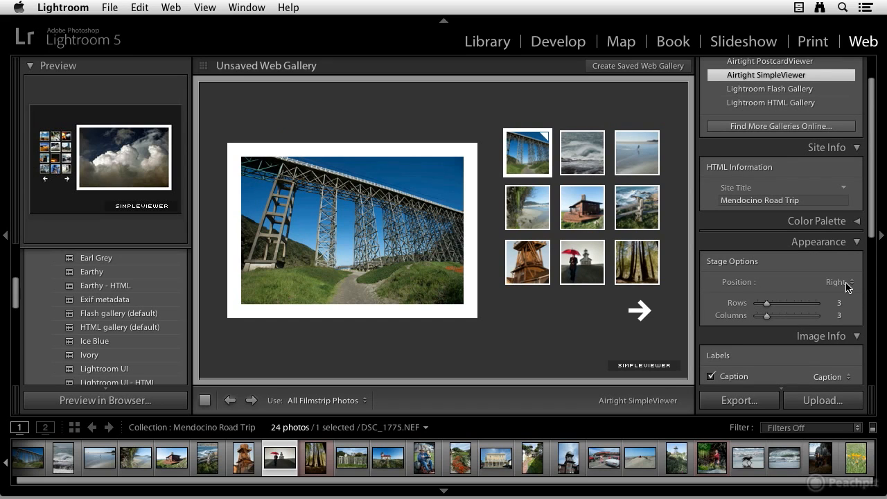
{"action": "left_click", "coordinate": [846, 287]}
{"action": "left_click", "coordinate": [818, 271]}
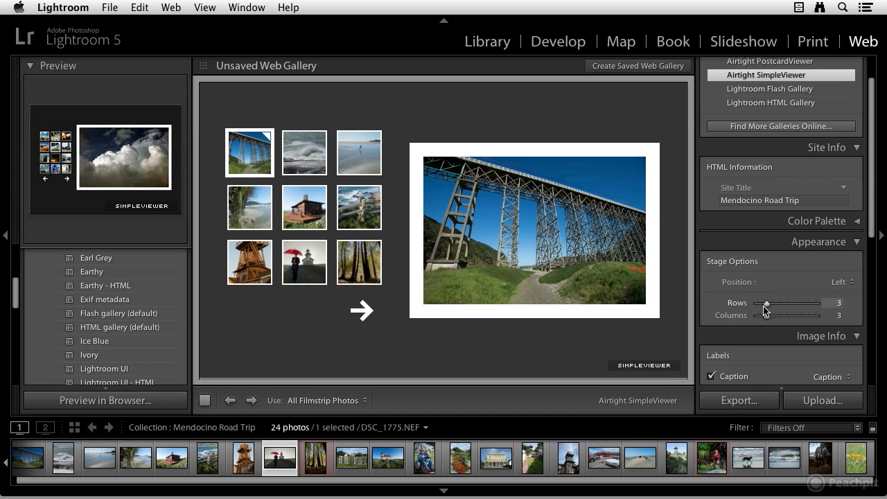
{"action": "left_click_drag", "start_coordinate": [768, 309], "coordinate": [771, 317]}
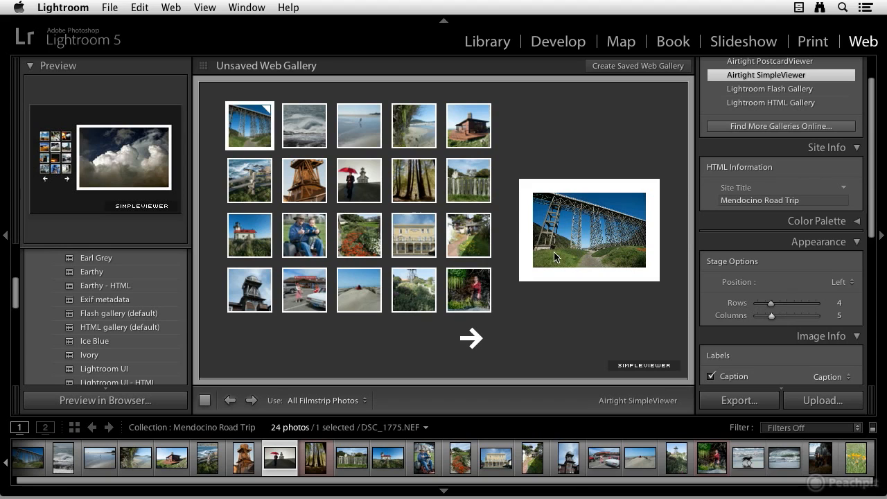
{"action": "left_click_drag", "start_coordinate": [768, 304], "coordinate": [767, 317]}
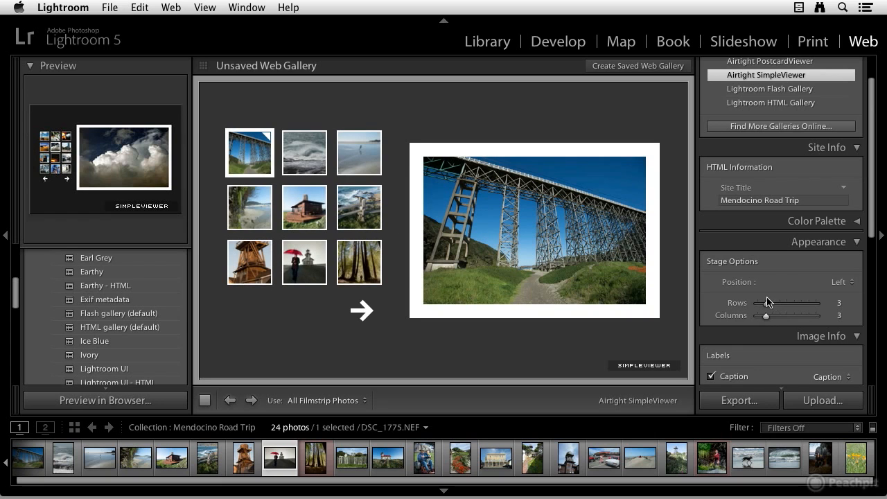
- Check the Title and Caption metadata fields of the red umbrella photo in the Library module
{"action": "scroll", "coordinate": [769, 301], "scroll_direction": "down", "scroll_amount": 3}
{"action": "scroll", "coordinate": [768, 301], "scroll_direction": "down", "scroll_amount": 4}
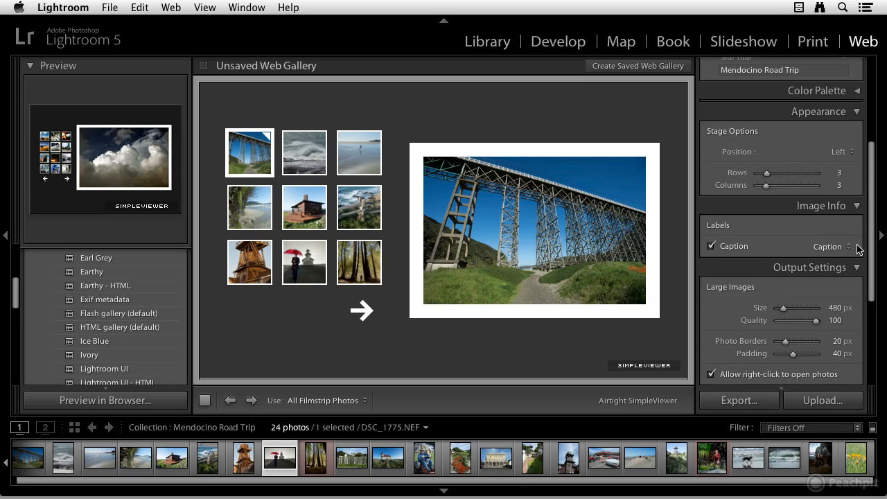
{"action": "left_click", "coordinate": [495, 41]}
{"action": "scroll", "coordinate": [835, 354], "scroll_direction": "down", "scroll_amount": 1}
{"action": "scroll", "coordinate": [828, 340], "scroll_direction": "up", "scroll_amount": 3}
{"action": "scroll", "coordinate": [818, 312], "scroll_direction": "down", "scroll_amount": 5}
{"action": "scroll", "coordinate": [807, 299], "scroll_direction": "up", "scroll_amount": 2}
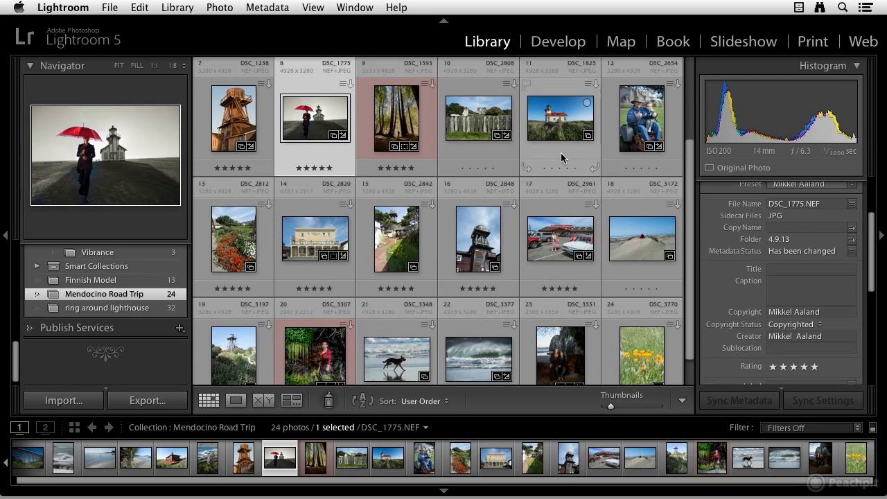
- Return to the Web module and set the image caption label to Equipment
{"action": "left_click", "coordinate": [859, 40]}
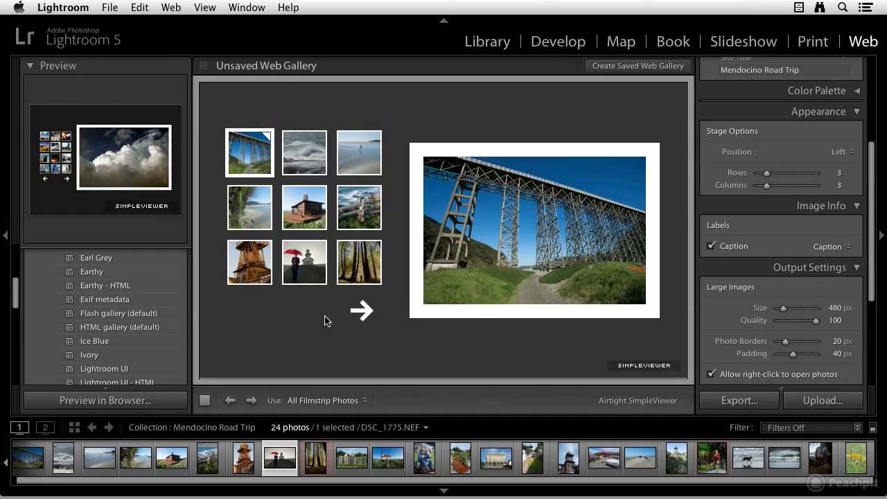
{"action": "left_click", "coordinate": [838, 252]}
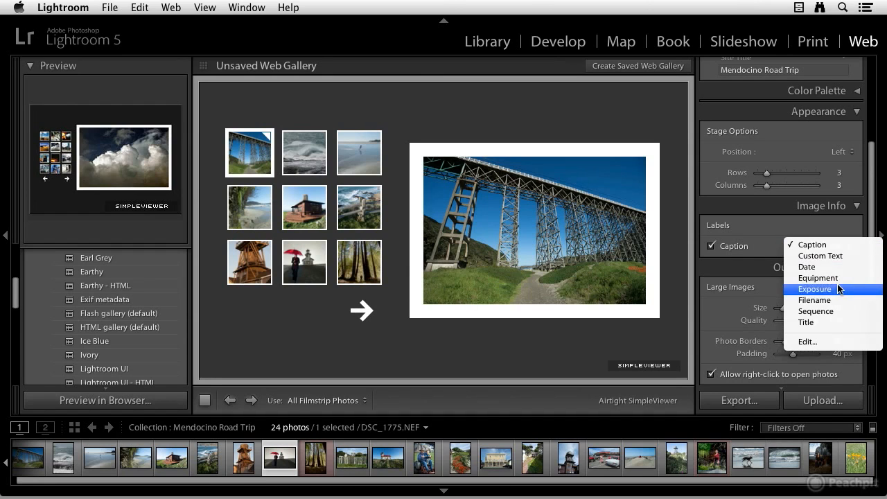
{"action": "left_click", "coordinate": [835, 277]}
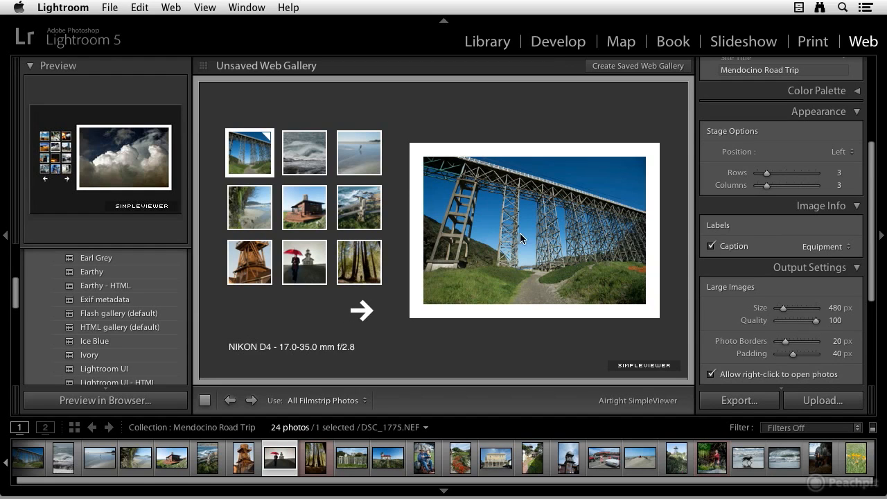
- Reduce the large images' photo borders to 4 px and their padding to 22 px
{"action": "scroll", "coordinate": [825, 277], "scroll_direction": "down", "scroll_amount": 3}
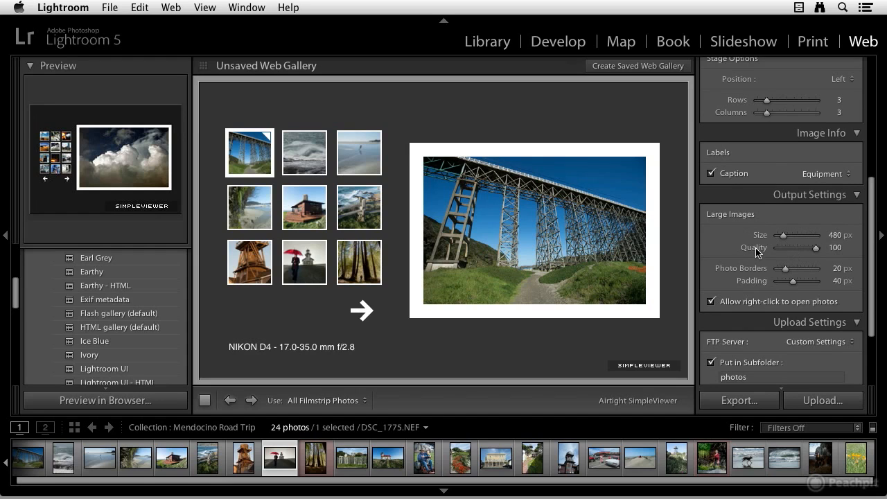
{"action": "left_click_drag", "start_coordinate": [786, 271], "coordinate": [778, 271]}
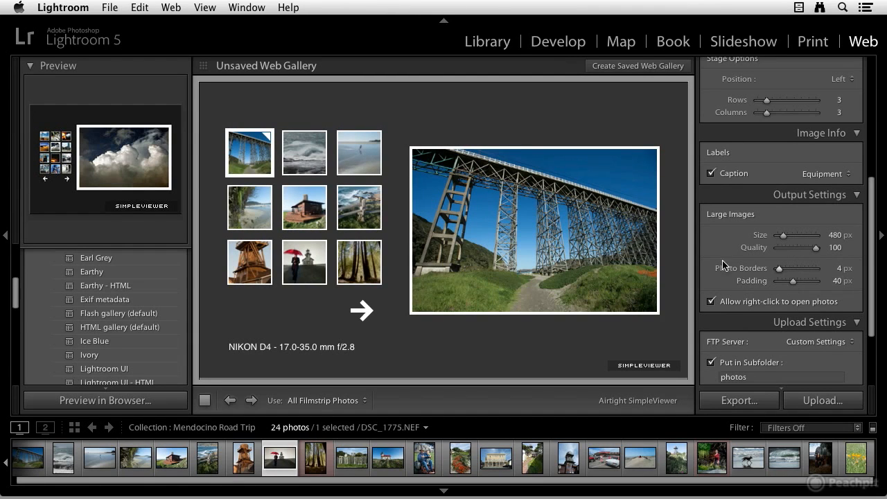
{"action": "mouse_move", "coordinate": [659, 228]}
{"action": "left_click_drag", "start_coordinate": [792, 284], "coordinate": [787, 284]}
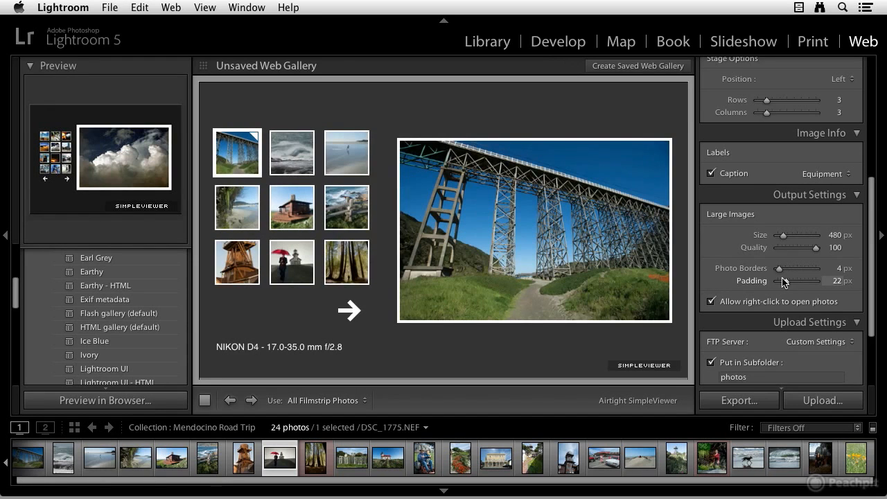
{"action": "scroll", "coordinate": [784, 281], "scroll_direction": "down", "scroll_amount": 2}
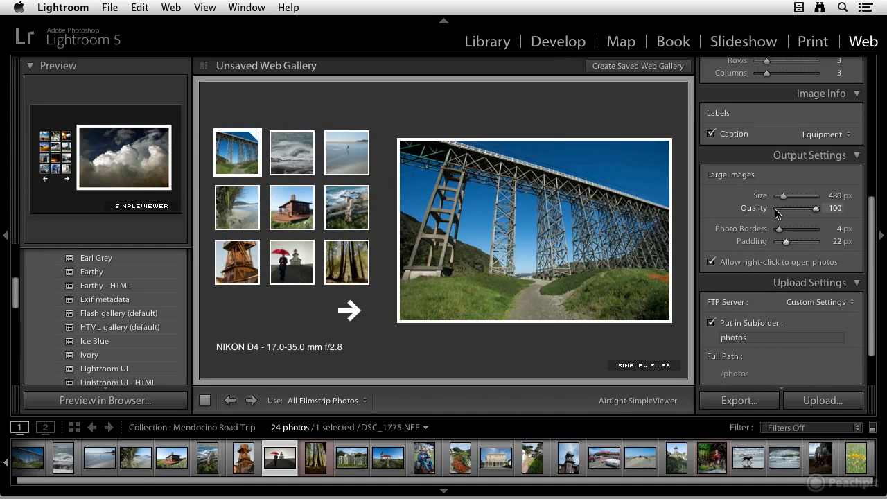
- Switch the web gallery's layout style to Lightroom HTML Gallery
{"action": "scroll", "coordinate": [782, 212], "scroll_direction": "down", "scroll_amount": 3}
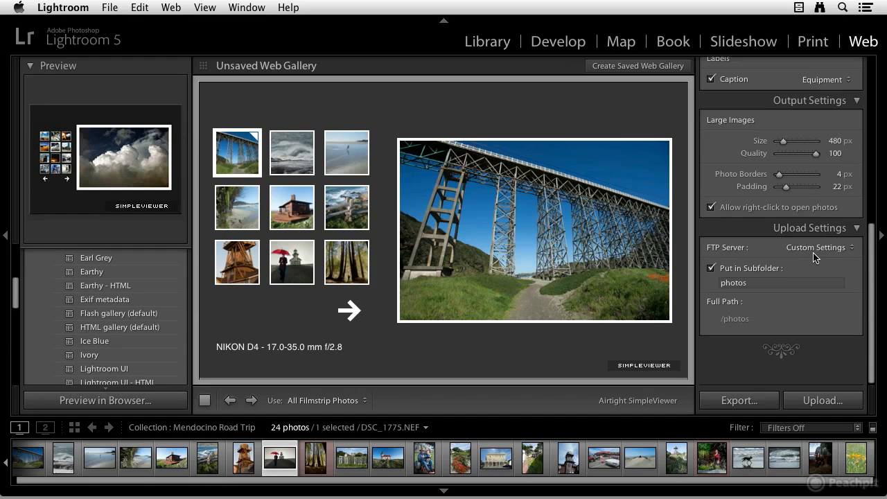
{"action": "scroll", "coordinate": [814, 257], "scroll_direction": "up", "scroll_amount": 15}
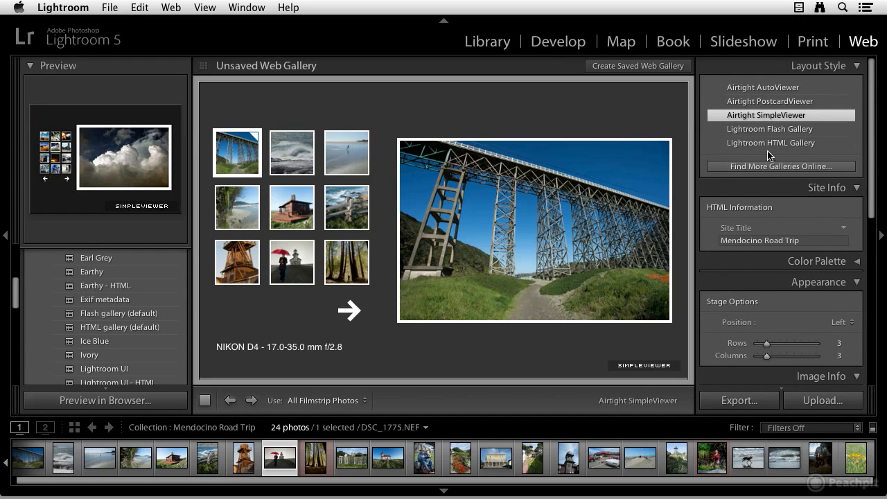
{"action": "left_click", "coordinate": [778, 143]}
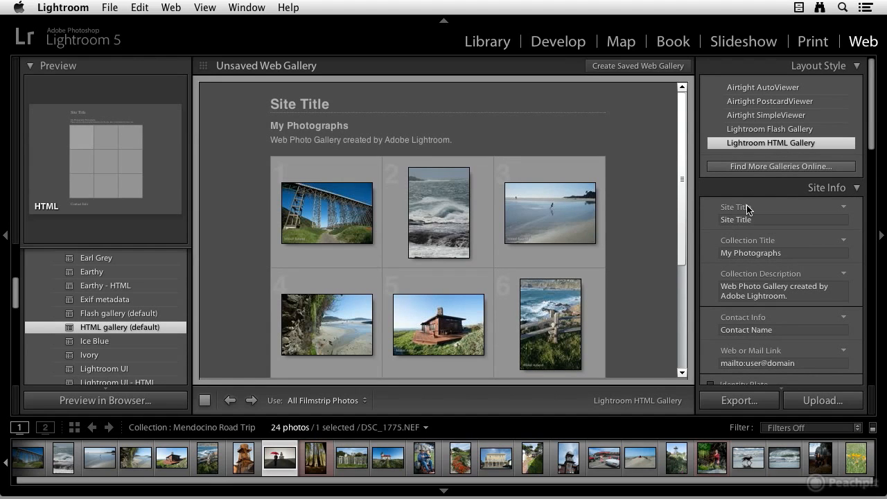
- Try the identity plate on the HTML gallery page, check the page with it, and turn it off again
{"action": "scroll", "coordinate": [777, 281], "scroll_direction": "down", "scroll_amount": 1}
{"action": "scroll", "coordinate": [780, 283], "scroll_direction": "down", "scroll_amount": 3}
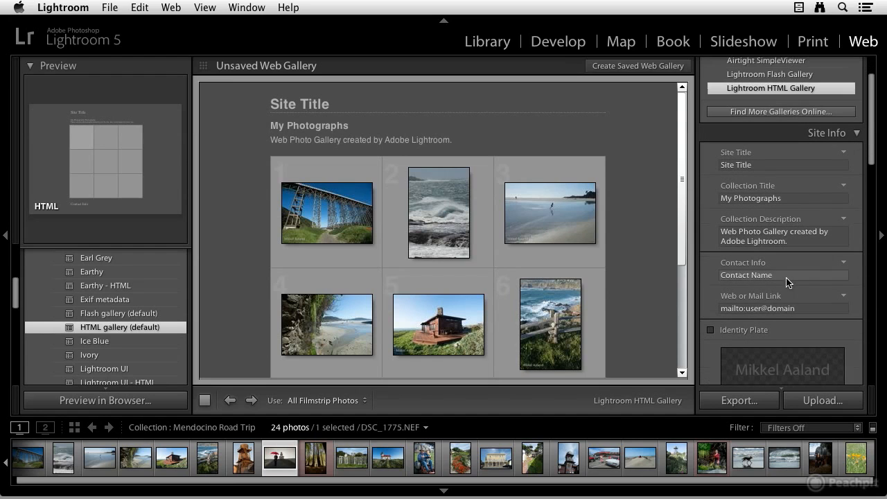
{"action": "scroll", "coordinate": [785, 279], "scroll_direction": "down", "scroll_amount": 2}
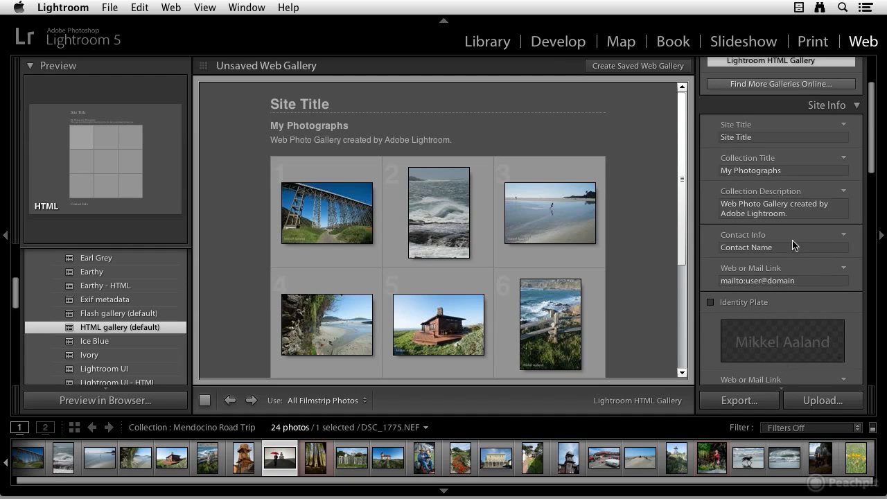
{"action": "scroll", "coordinate": [792, 237], "scroll_direction": "down", "scroll_amount": 4}
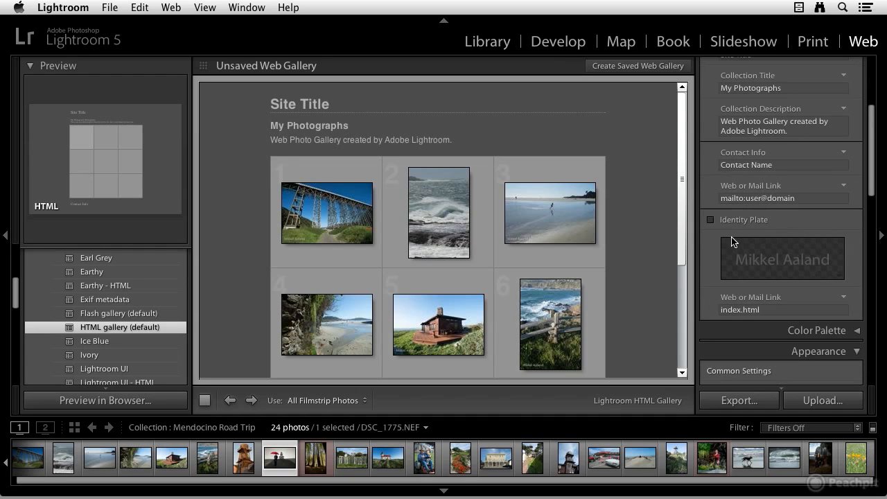
{"action": "left_click", "coordinate": [710, 219]}
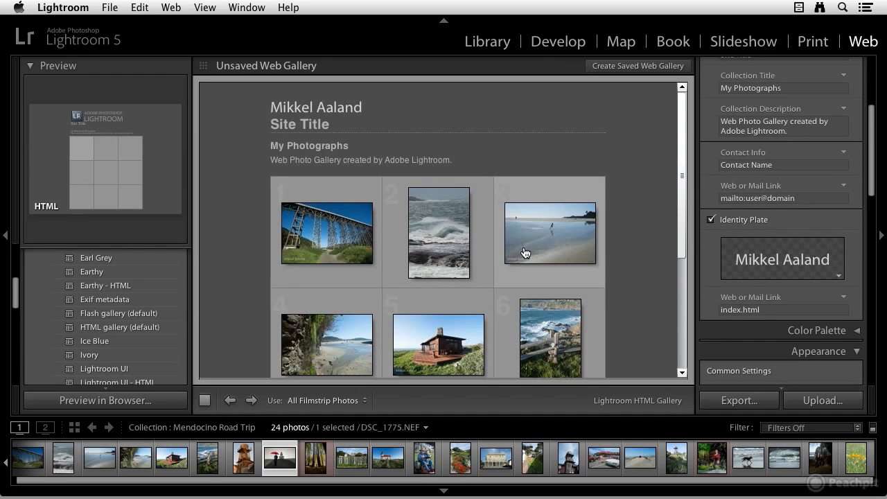
{"action": "scroll", "coordinate": [527, 250], "scroll_direction": "down", "scroll_amount": 5}
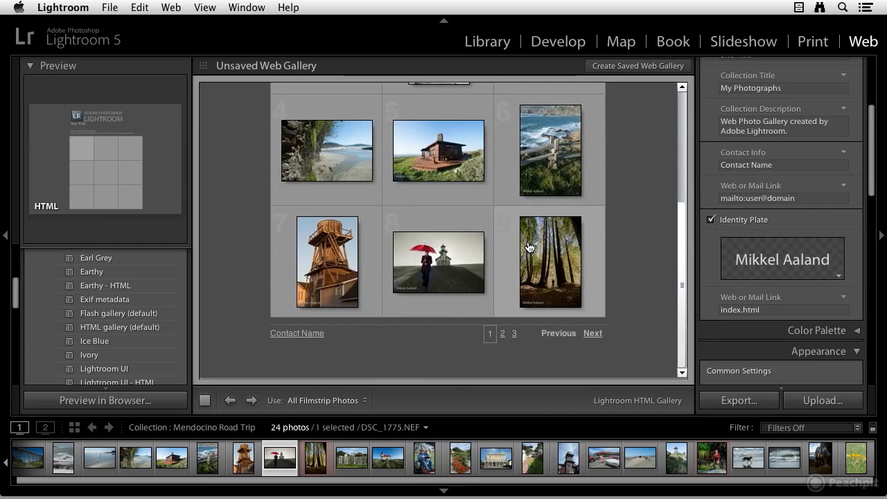
{"action": "scroll", "coordinate": [529, 248], "scroll_direction": "up", "scroll_amount": 3}
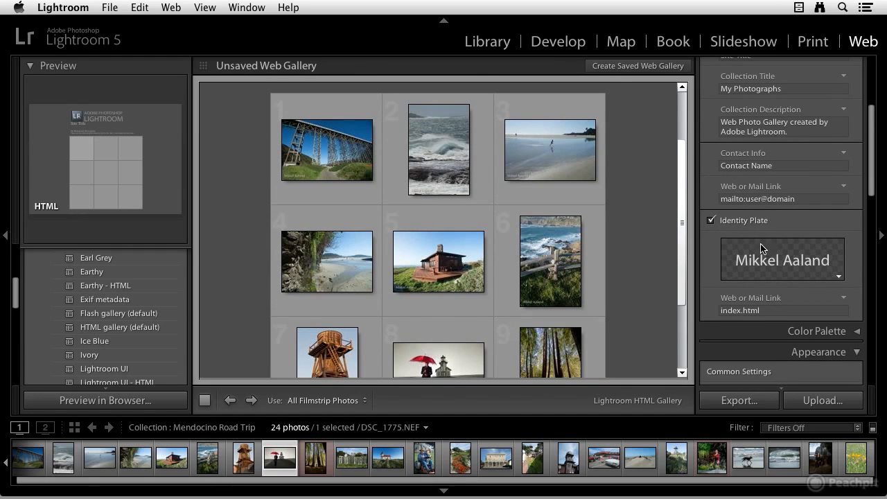
{"action": "left_click", "coordinate": [711, 220]}
- Examine the HTML gallery's color palette and its appearance settings for common elements, grid pages and image pages
{"action": "scroll", "coordinate": [775, 228], "scroll_direction": "down", "scroll_amount": 5}
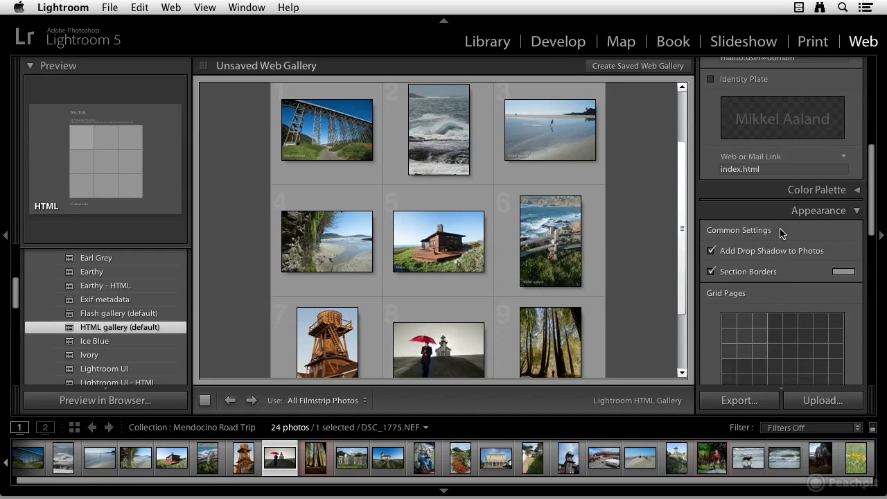
{"action": "left_click", "coordinate": [856, 189]}
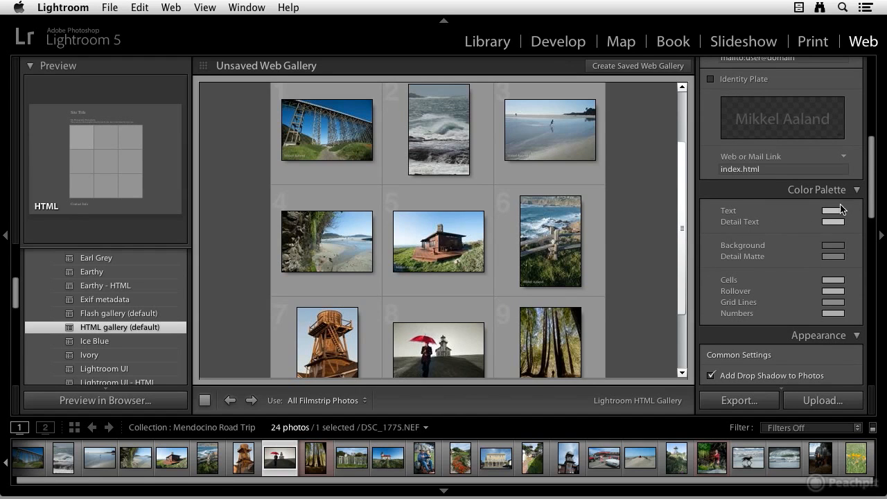
{"action": "left_click", "coordinate": [856, 190]}
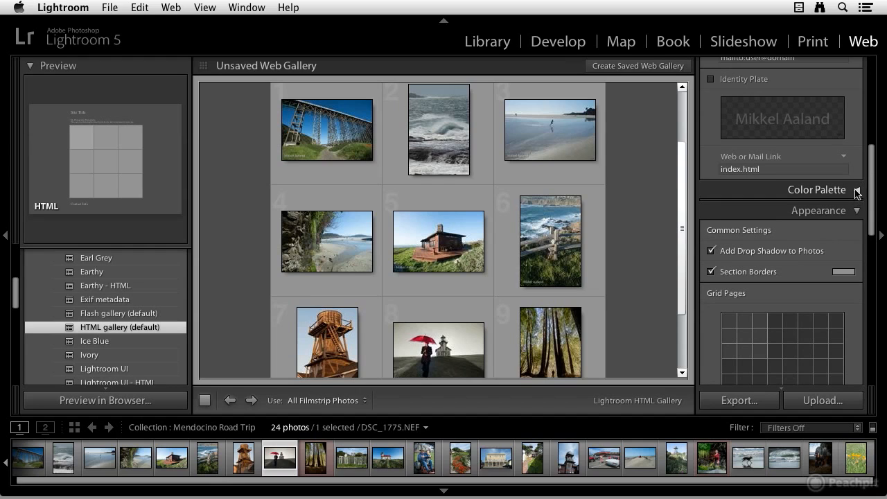
{"action": "scroll", "coordinate": [849, 216], "scroll_direction": "down", "scroll_amount": 4}
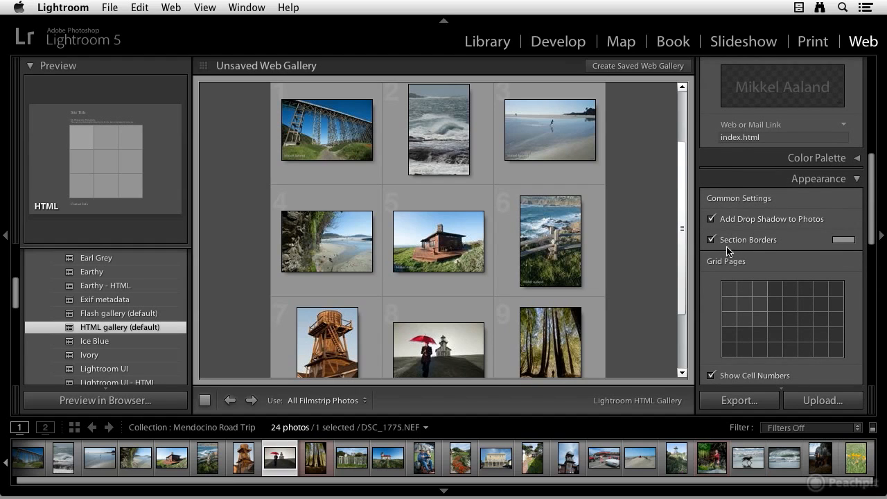
{"action": "scroll", "coordinate": [743, 246], "scroll_direction": "down", "scroll_amount": 4}
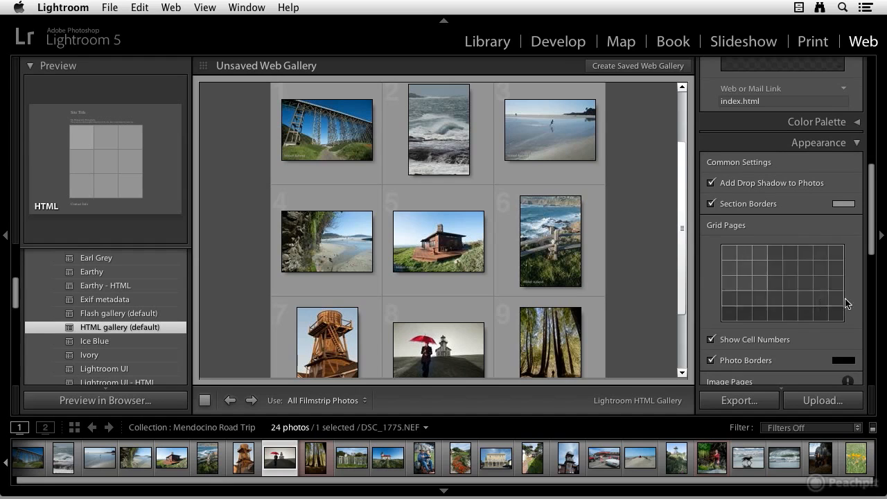
{"action": "scroll", "coordinate": [804, 284], "scroll_direction": "down", "scroll_amount": 4}
{"action": "scroll", "coordinate": [797, 257], "scroll_direction": "down", "scroll_amount": 4}
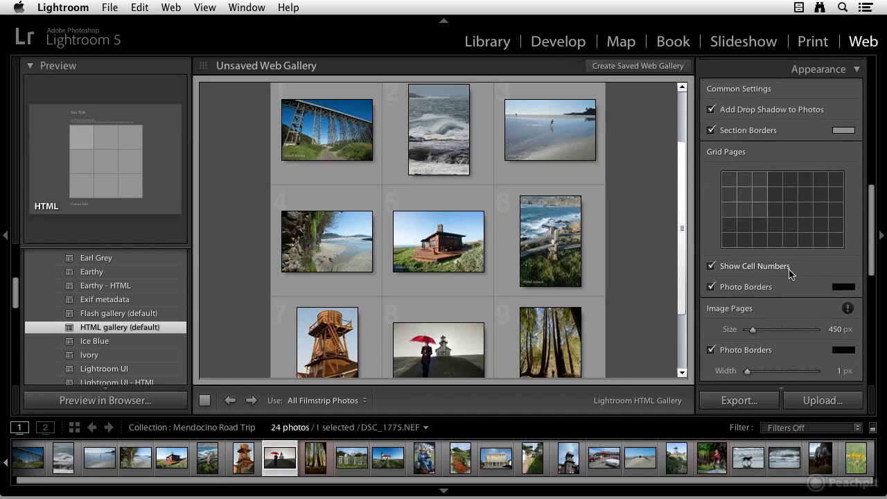
{"action": "scroll", "coordinate": [807, 296], "scroll_direction": "down", "scroll_amount": 10}
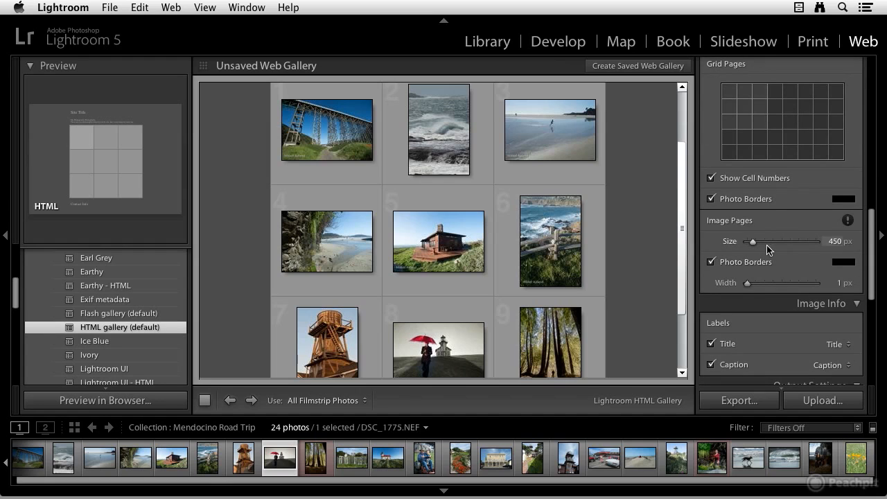
{"action": "scroll", "coordinate": [767, 274], "scroll_direction": "down", "scroll_amount": 2}
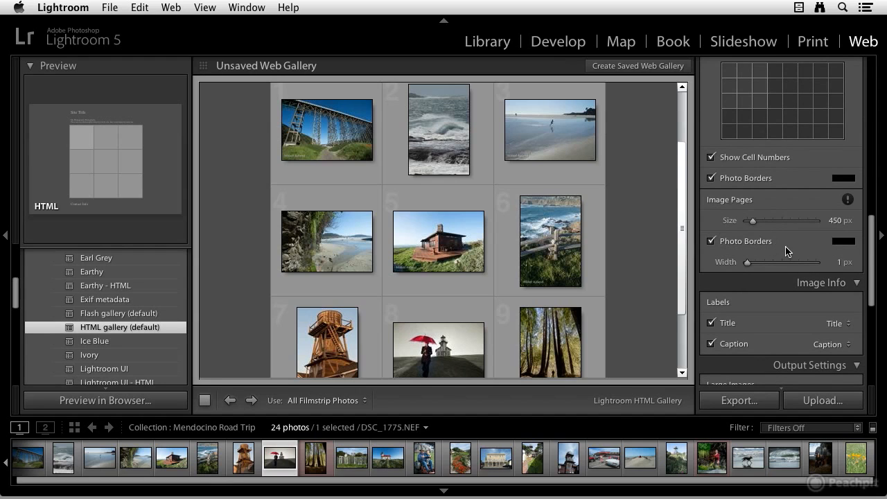
{"action": "scroll", "coordinate": [788, 252], "scroll_direction": "down", "scroll_amount": 3}
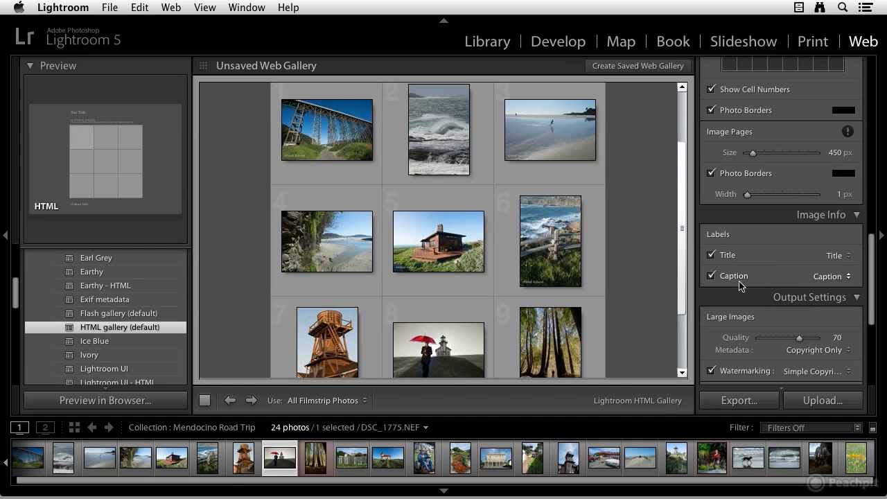
- Examine the available options for the title and caption labels, large-image metadata and output sharpening, keeping the current choices
{"action": "scroll", "coordinate": [763, 274], "scroll_direction": "down", "scroll_amount": 3}
{"action": "left_click", "coordinate": [848, 196]}
{"action": "left_click", "coordinate": [847, 195]}
{"action": "left_click", "coordinate": [849, 217]}
{"action": "left_click", "coordinate": [851, 221]}
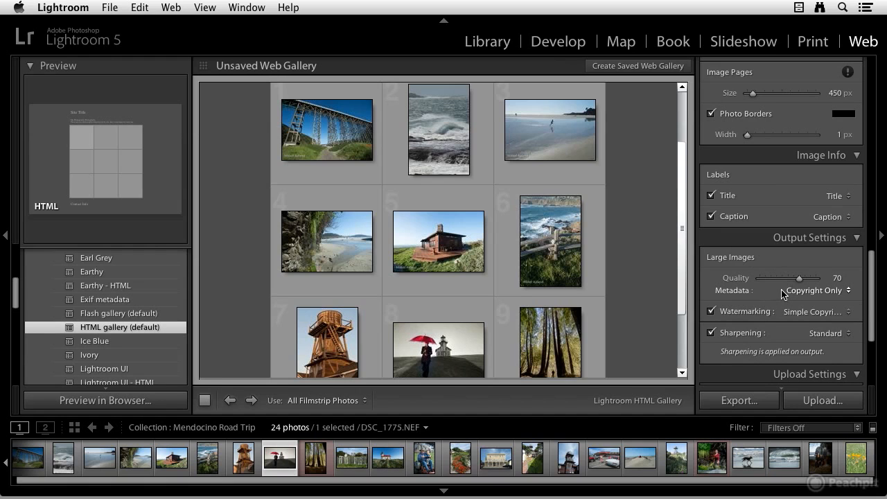
{"action": "scroll", "coordinate": [783, 293], "scroll_direction": "down", "scroll_amount": 1}
{"action": "left_click", "coordinate": [818, 273]}
{"action": "left_click", "coordinate": [818, 275]}
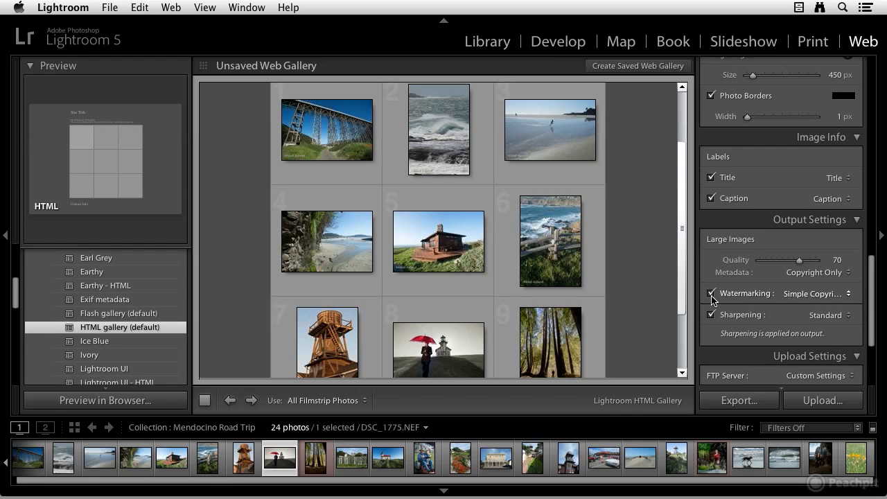
{"action": "scroll", "coordinate": [749, 264], "scroll_direction": "down", "scroll_amount": 5}
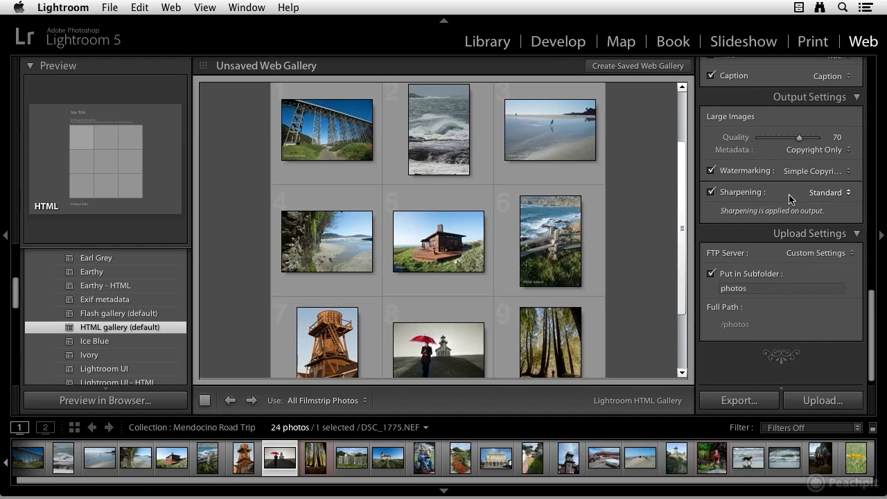
{"action": "left_click", "coordinate": [827, 194]}
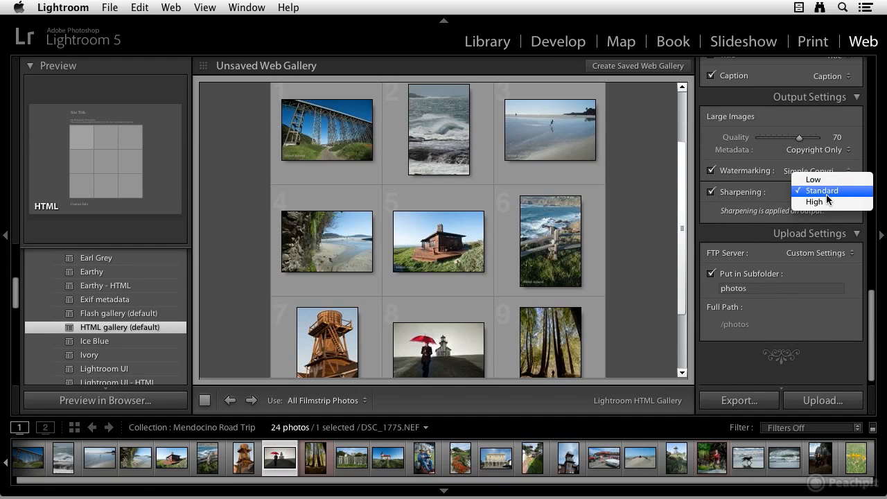
{"action": "left_click", "coordinate": [827, 196]}
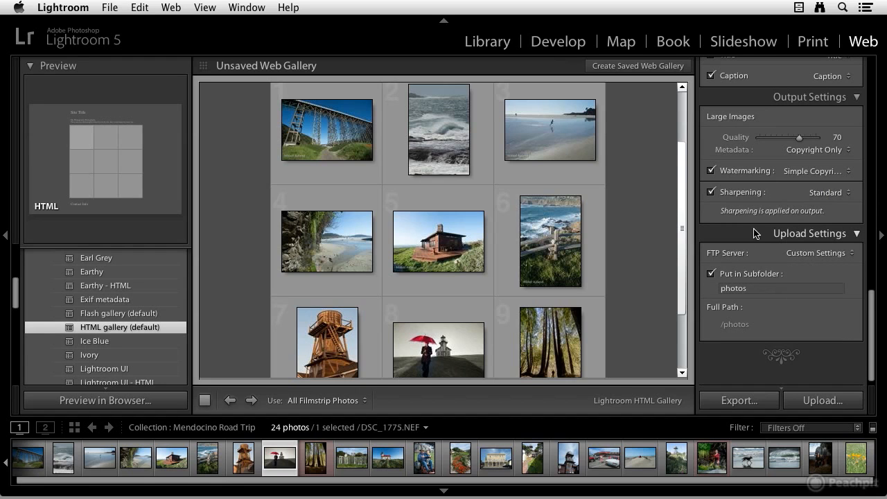
- Inspect the FTP file transfer configuration and the gallery's export dialog, cancelling both without entering anything
{"action": "scroll", "coordinate": [762, 237], "scroll_direction": "up", "scroll_amount": 10}
{"action": "scroll", "coordinate": [761, 238], "scroll_direction": "up", "scroll_amount": 8}
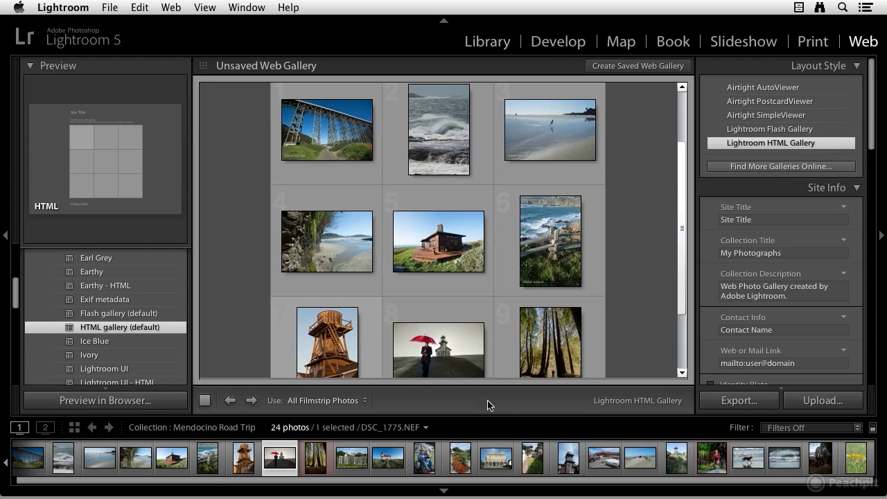
{"action": "scroll", "coordinate": [638, 273], "scroll_direction": "down", "scroll_amount": 3}
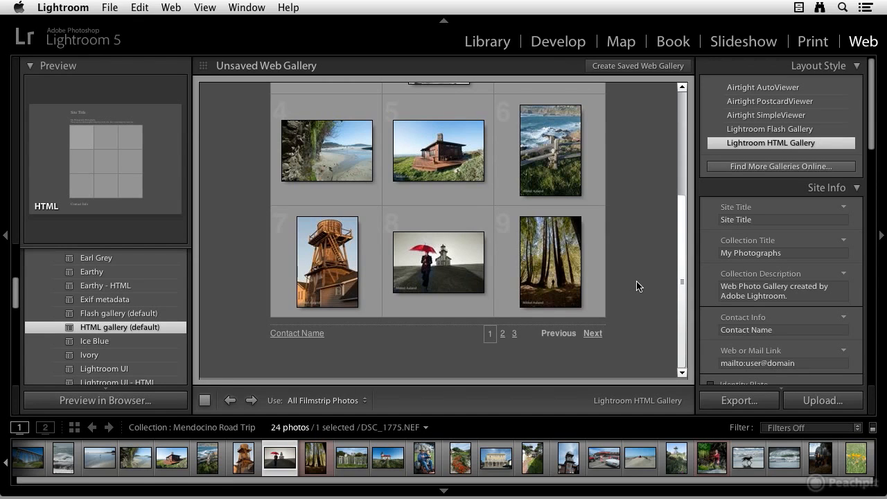
{"action": "scroll", "coordinate": [753, 291], "scroll_direction": "down", "scroll_amount": 4}
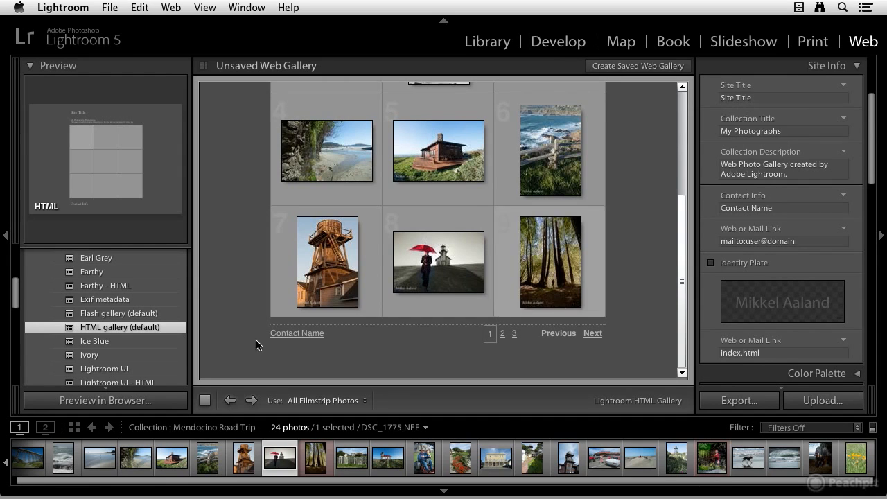
{"action": "scroll", "coordinate": [728, 346], "scroll_direction": "down", "scroll_amount": 10}
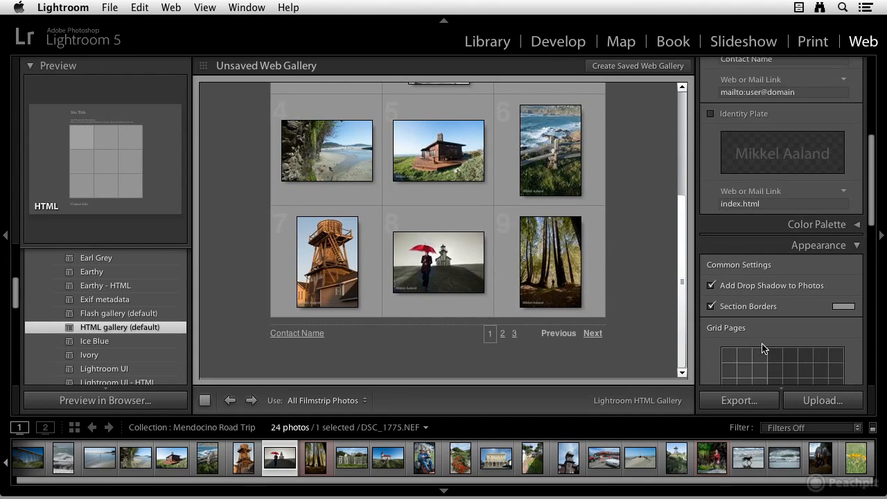
{"action": "scroll", "coordinate": [811, 304], "scroll_direction": "down", "scroll_amount": 6}
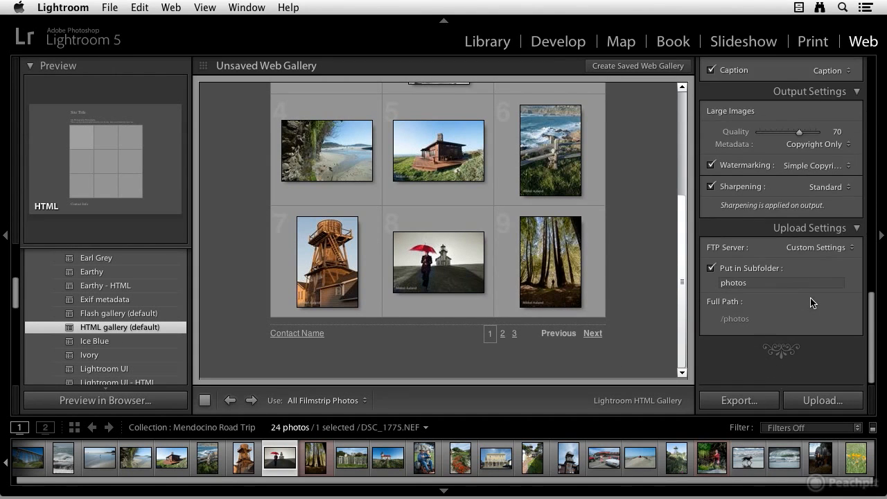
{"action": "left_click", "coordinate": [845, 248]}
{"action": "left_click", "coordinate": [842, 268]}
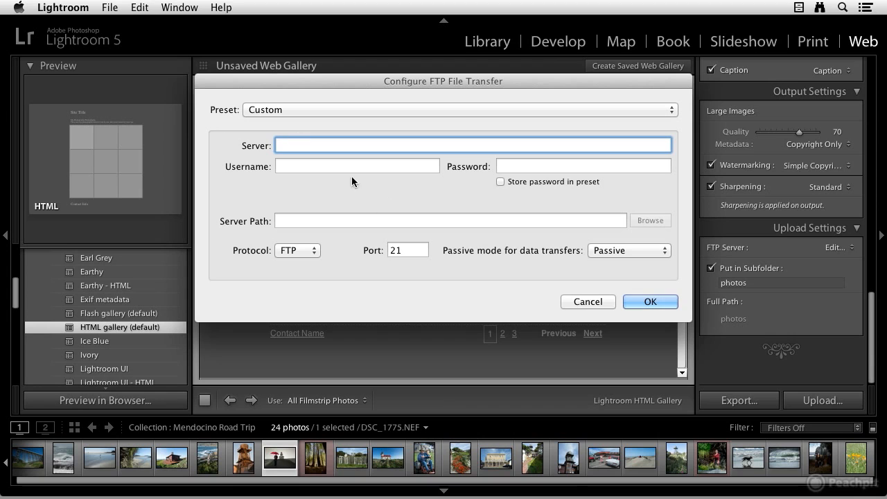
{"action": "left_click", "coordinate": [586, 300]}
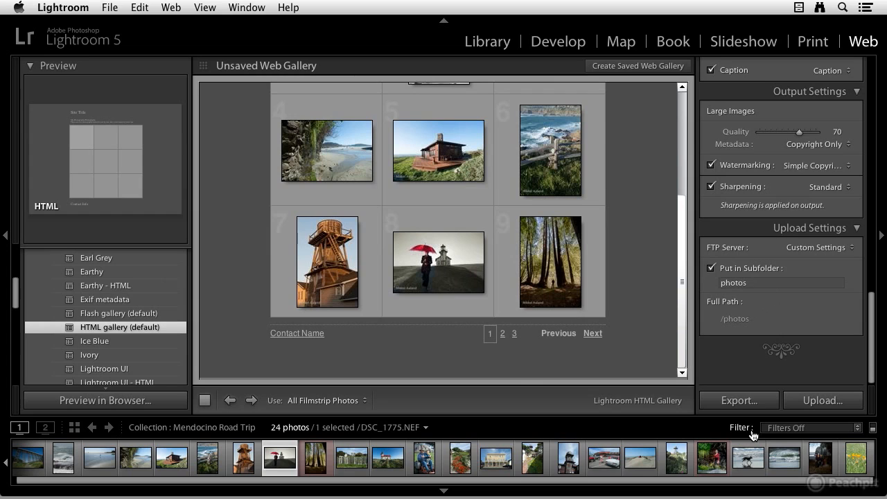
{"action": "left_click", "coordinate": [740, 401]}
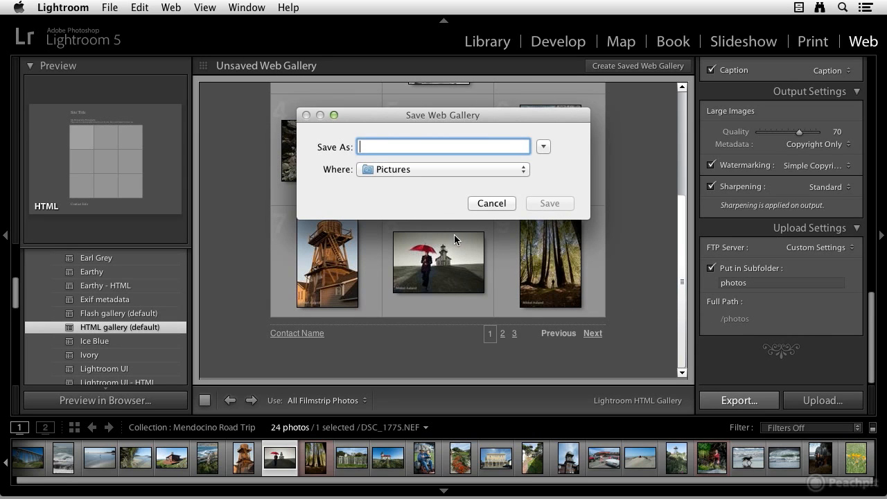
{"action": "left_click", "coordinate": [491, 203]}
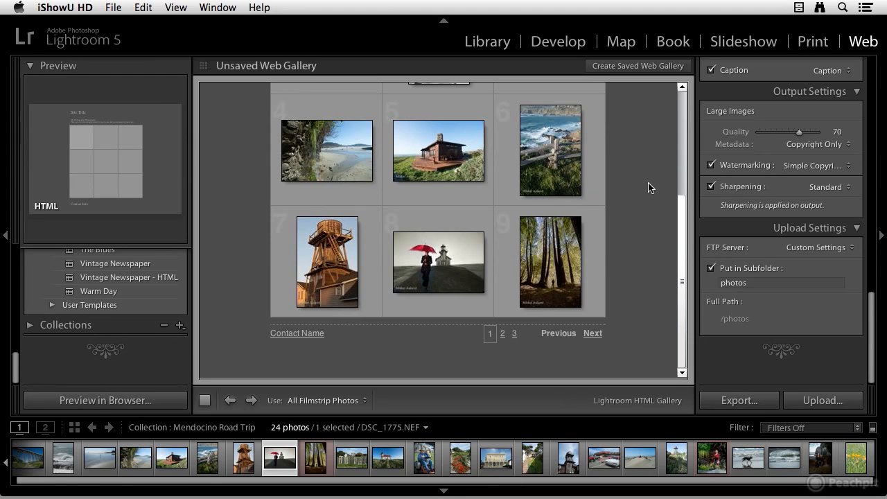
- Create a saved web gallery named Mendocino inside the Mendocino Road Trip collection
{"action": "left_click", "coordinate": [632, 68]}
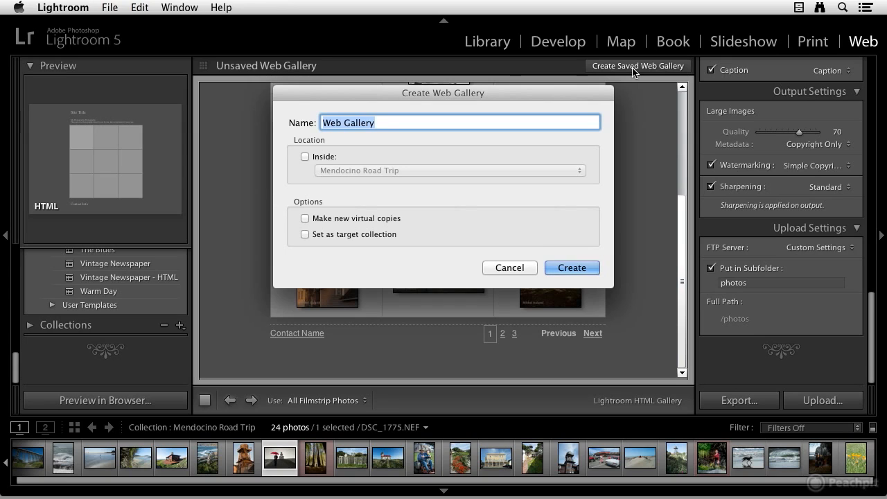
{"action": "type", "text": "Mendo"}
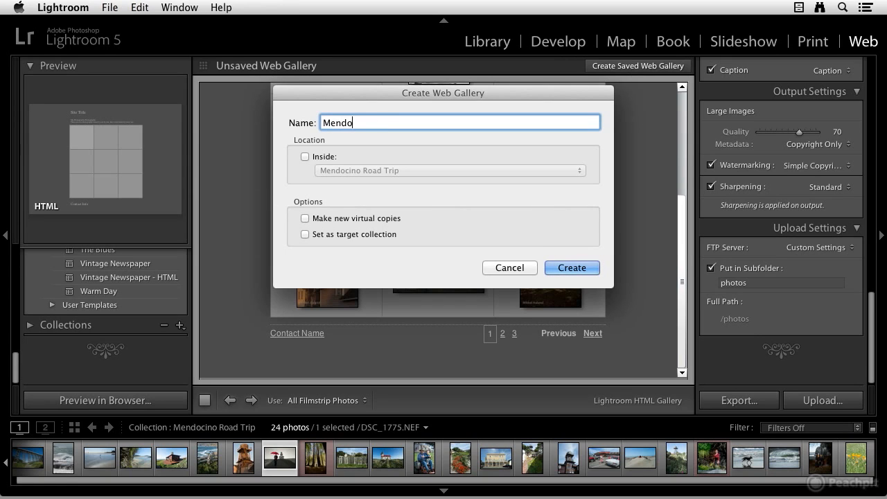
{"action": "type", "text": "cino"}
{"action": "left_click", "coordinate": [306, 157]}
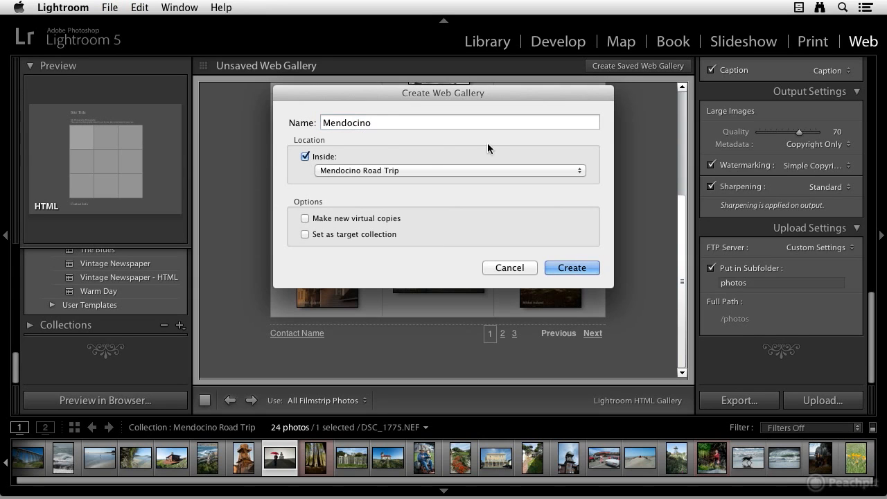
{"action": "left_click", "coordinate": [572, 268]}
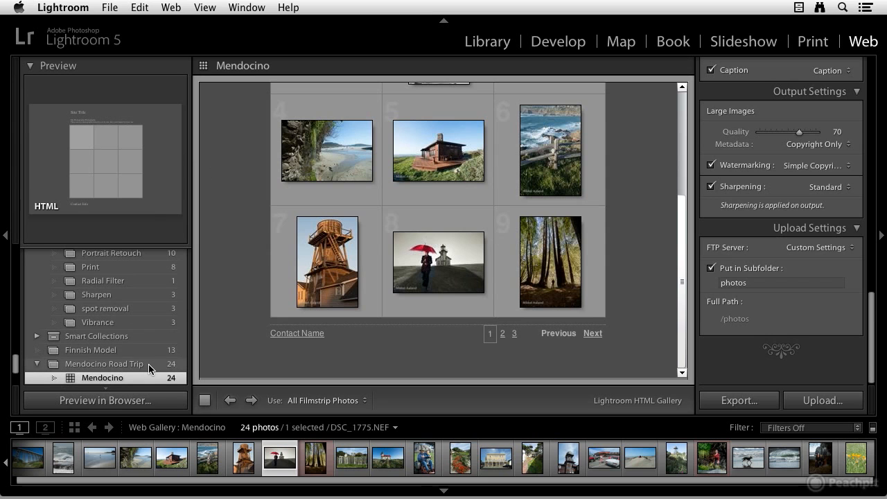
- Go to the Library grid and reopen the saved Mendocino web gallery from its collection entry
{"action": "key", "text": "g"}
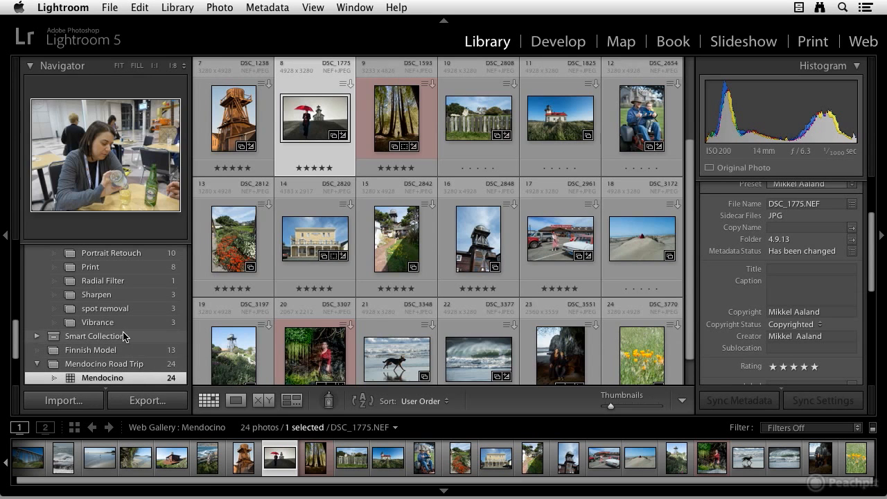
{"action": "scroll", "coordinate": [124, 336], "scroll_direction": "down", "scroll_amount": 3}
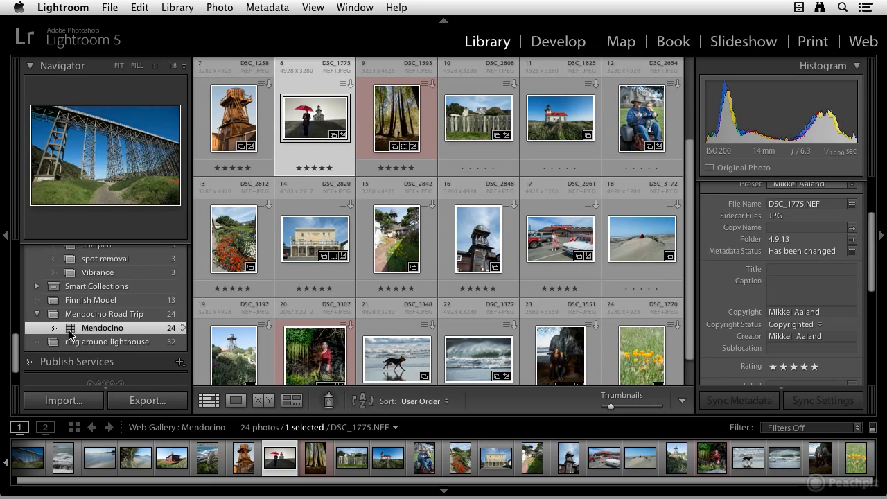
{"action": "left_click", "coordinate": [183, 331]}
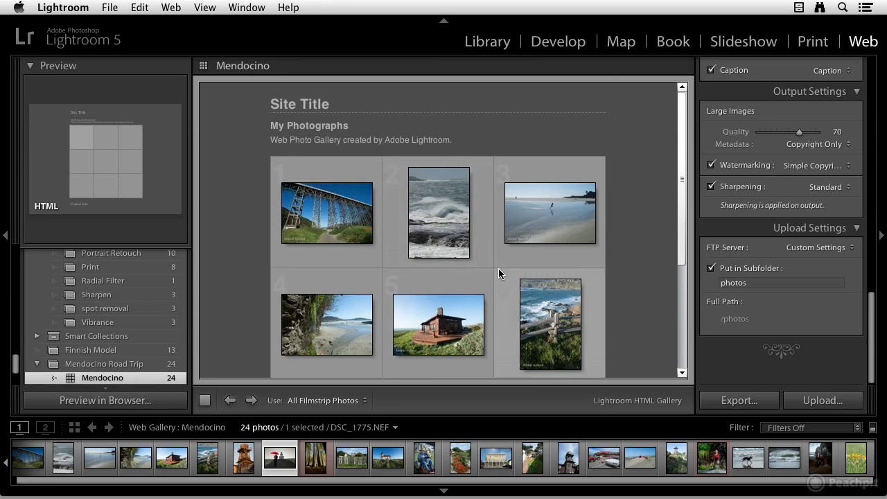
{"action": "scroll", "coordinate": [498, 268], "scroll_direction": "down", "scroll_amount": 5}
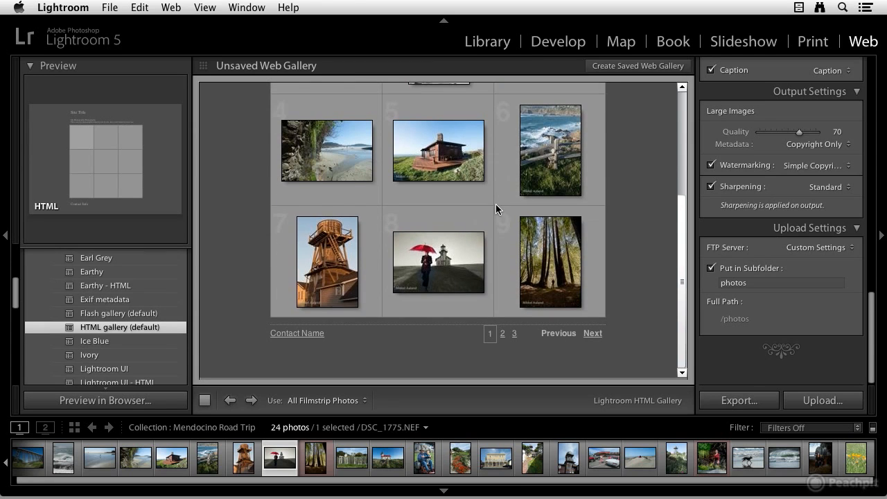